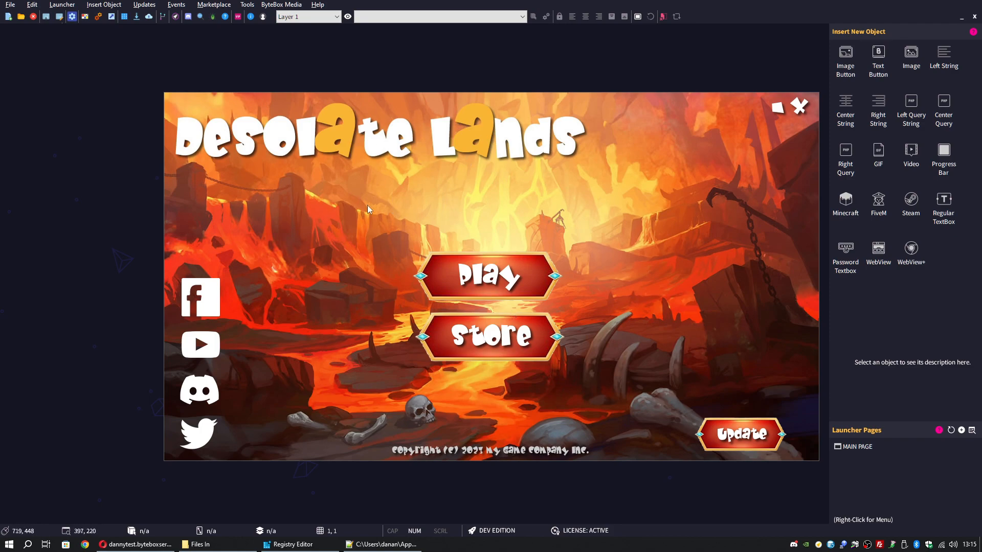
- Launch the AOPS2 Patch Builder from the launcher editor's Updates menu
{"action": "left_click", "coordinate": [146, 4]}
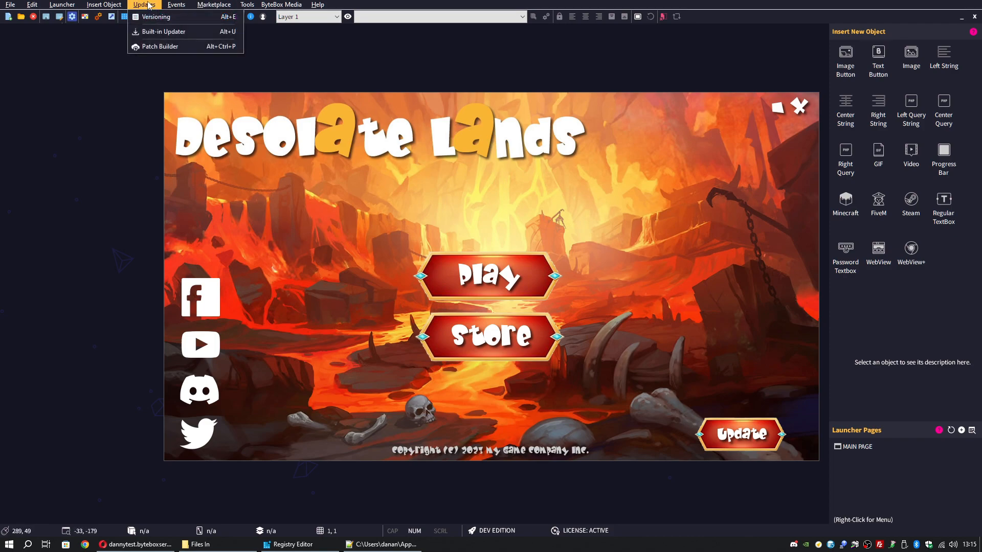
{"action": "left_click", "coordinate": [181, 47]}
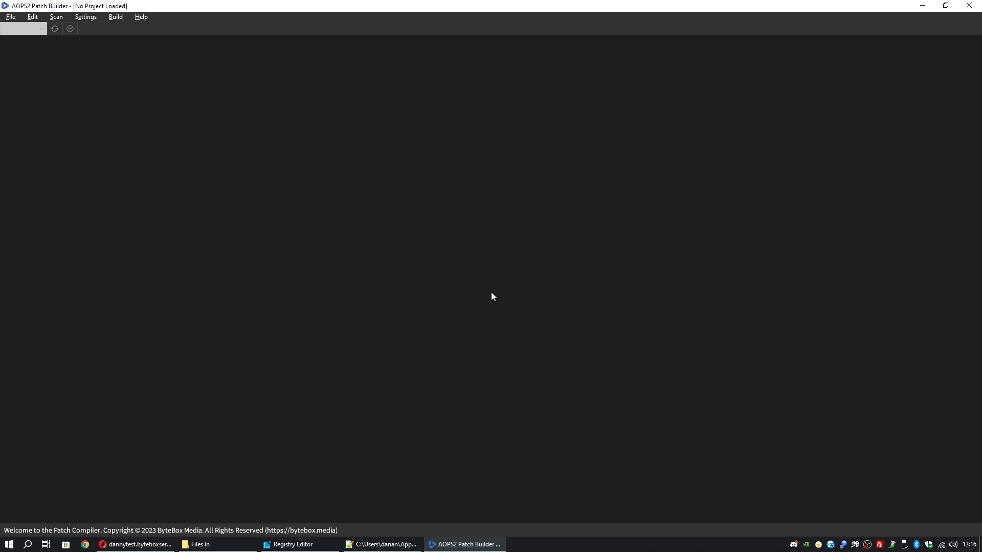
- Start a new project named 'Test AOPS Patcher' with starting version 0.1.0
{"action": "left_click", "coordinate": [7, 21]}
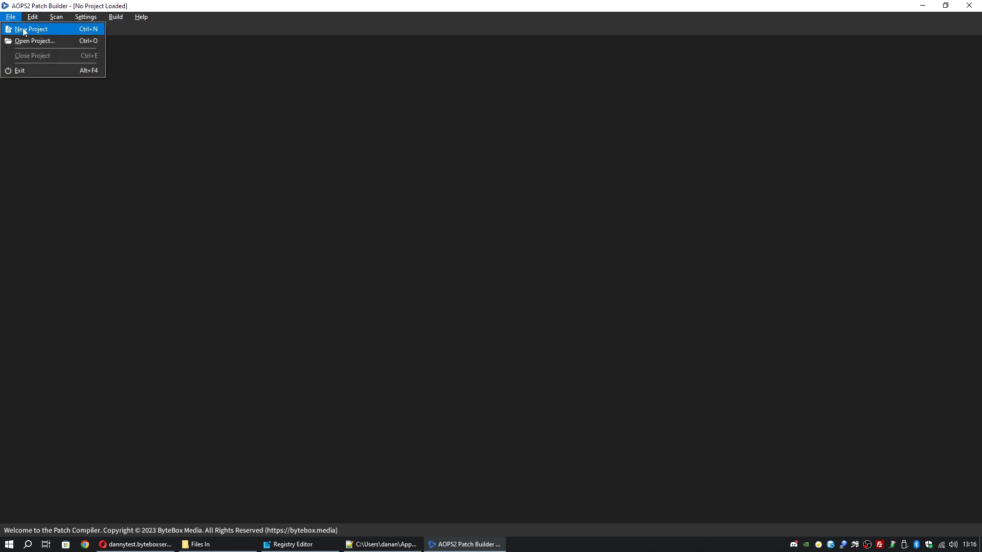
{"action": "left_click", "coordinate": [58, 28]}
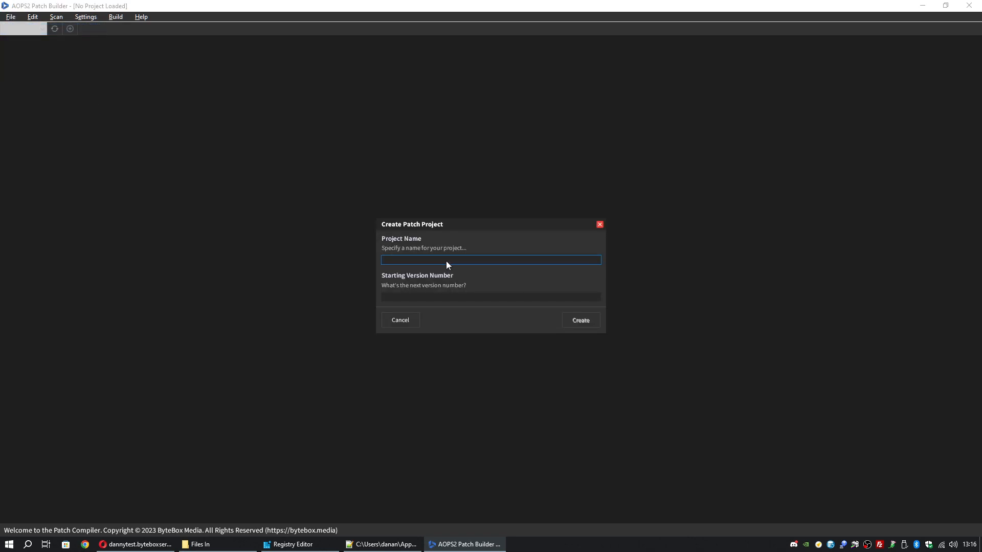
{"action": "type", "text": "Test  AOPS Patcher"}
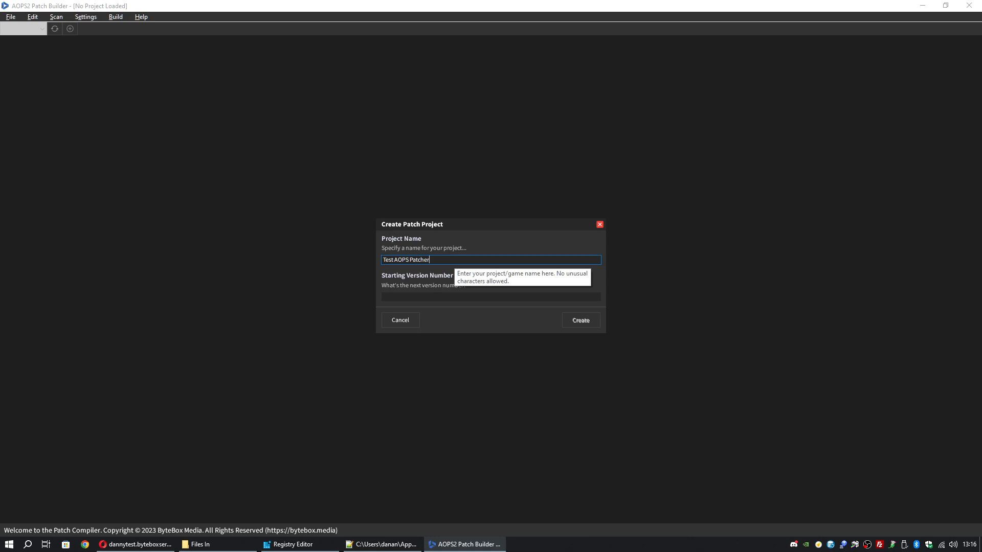
{"action": "left_click", "coordinate": [452, 296]}
{"action": "type", "text": "0.1.0"}
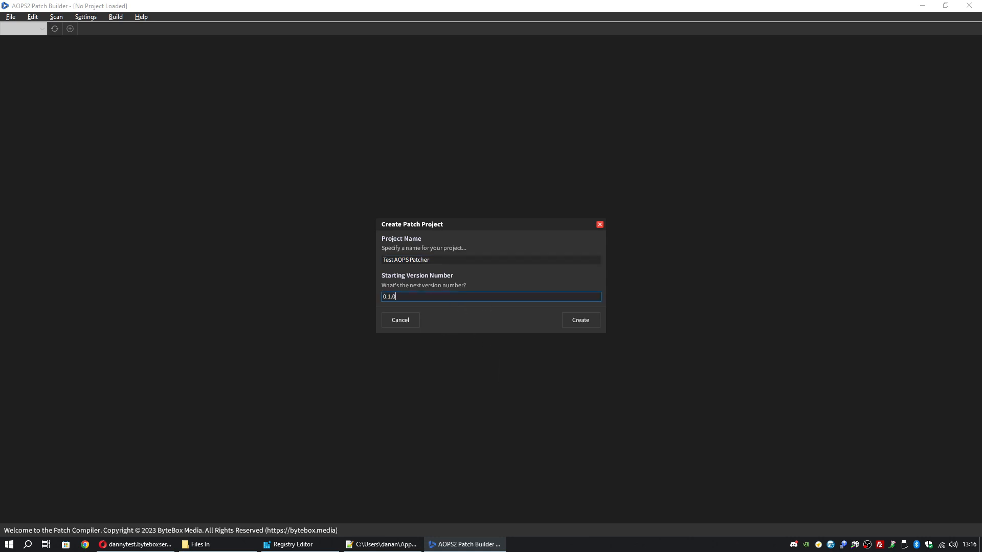
- Confirm 0.1.0 against the local version.txt, then create the project
{"action": "left_click", "coordinate": [200, 544]}
{"action": "double_click", "coordinate": [366, 427]}
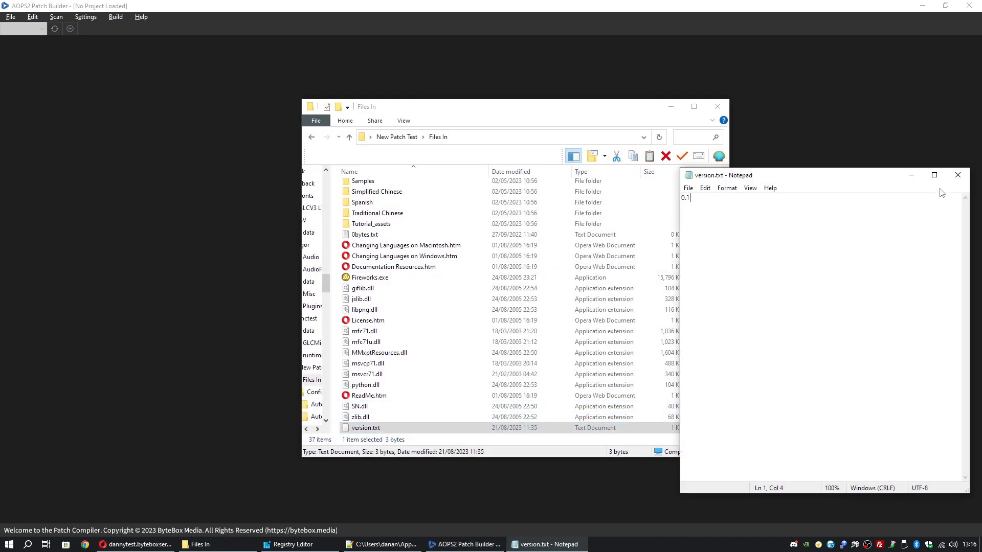
{"action": "key", "text": "ctrl+a"}
{"action": "left_click", "coordinate": [789, 210]}
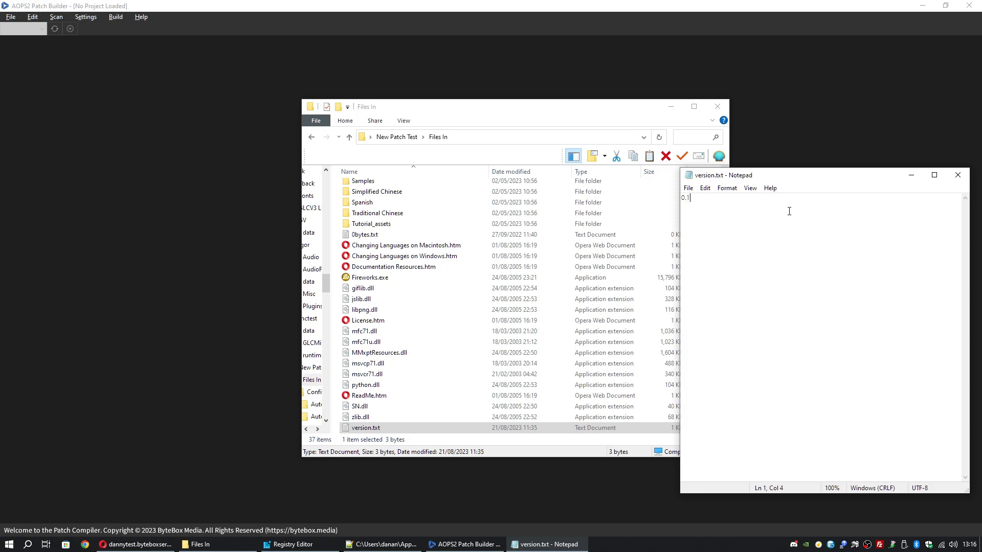
{"action": "left_click", "coordinate": [957, 179]}
{"action": "left_click", "coordinate": [671, 106]}
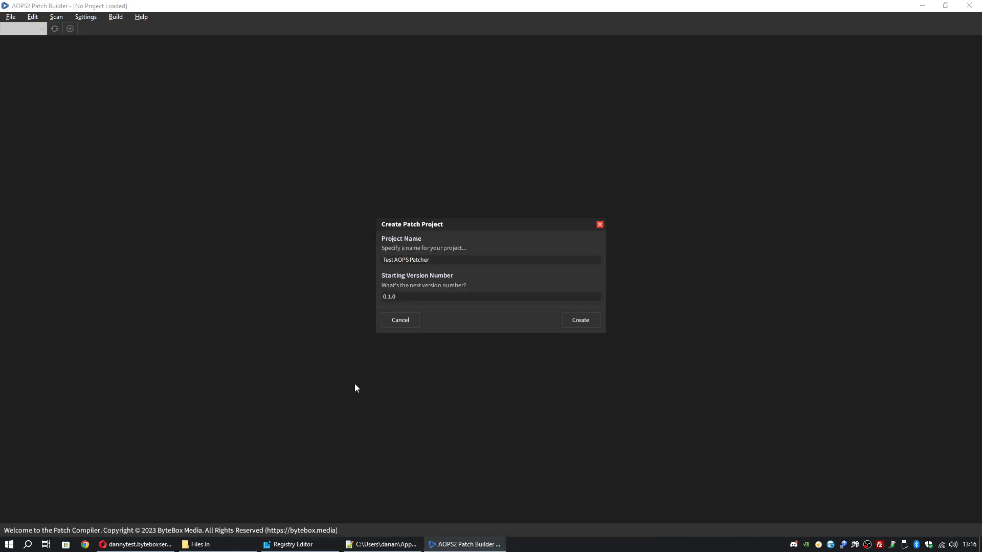
{"action": "left_click", "coordinate": [574, 321]}
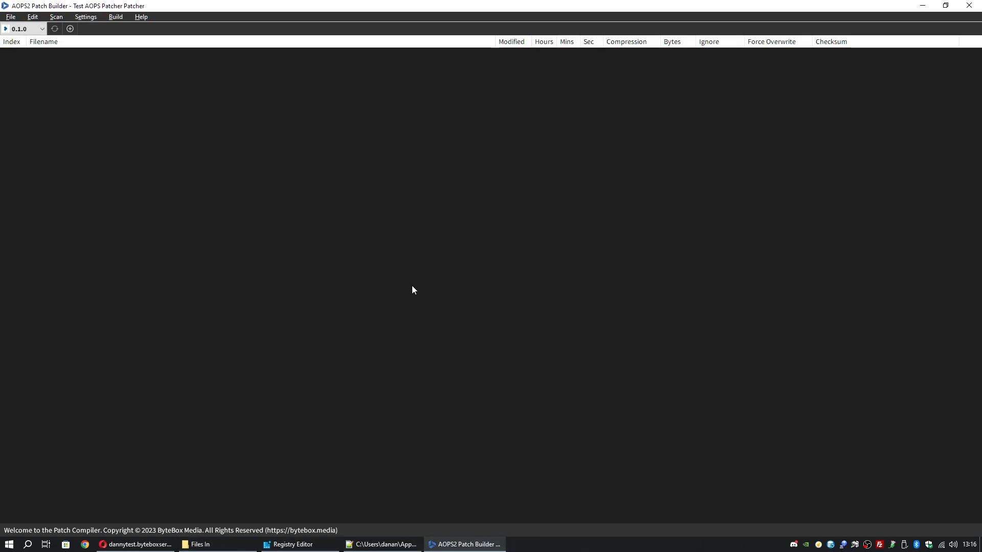
- Keep version 0.1.0 selected and open Patch System Settings from Settings > Main Settings
{"action": "left_click", "coordinate": [42, 28]}
{"action": "left_click", "coordinate": [18, 42]}
{"action": "left_click", "coordinate": [92, 20]}
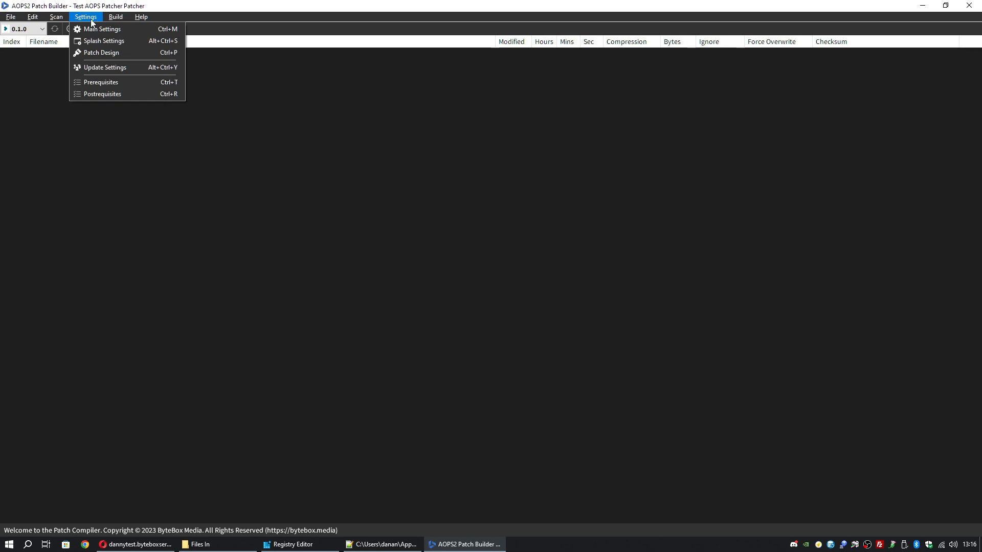
{"action": "left_click", "coordinate": [133, 30]}
{"action": "mouse_move", "coordinate": [486, 145]}
{"action": "left_mouse_down"}
{"action": "mouse_move", "coordinate": [512, 132]}
{"action": "mouse_move", "coordinate": [484, 148]}
{"action": "left_mouse_up"}
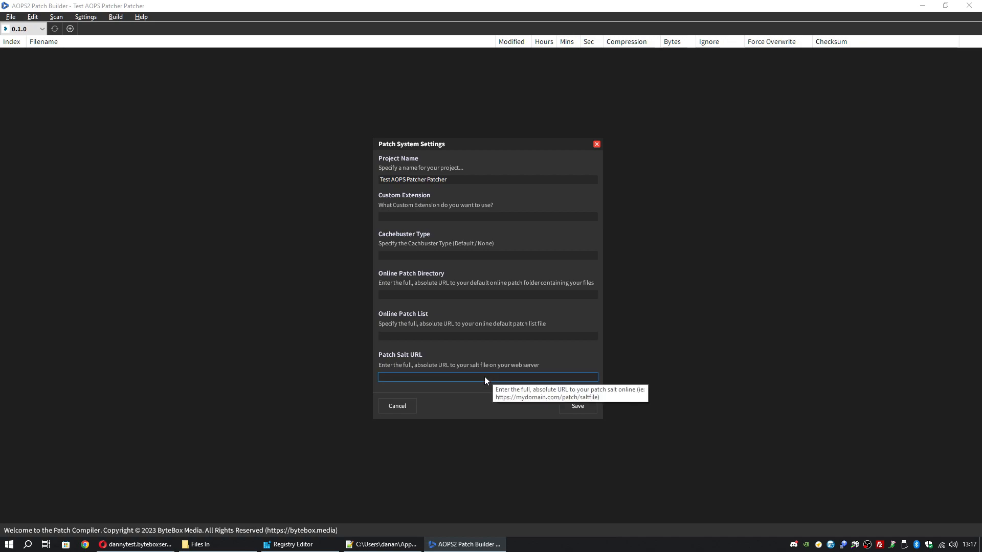
- Remove the duplicate 'Patcher' from the project name and enter 'aops' as the custom extension
{"action": "left_click", "coordinate": [471, 183]}
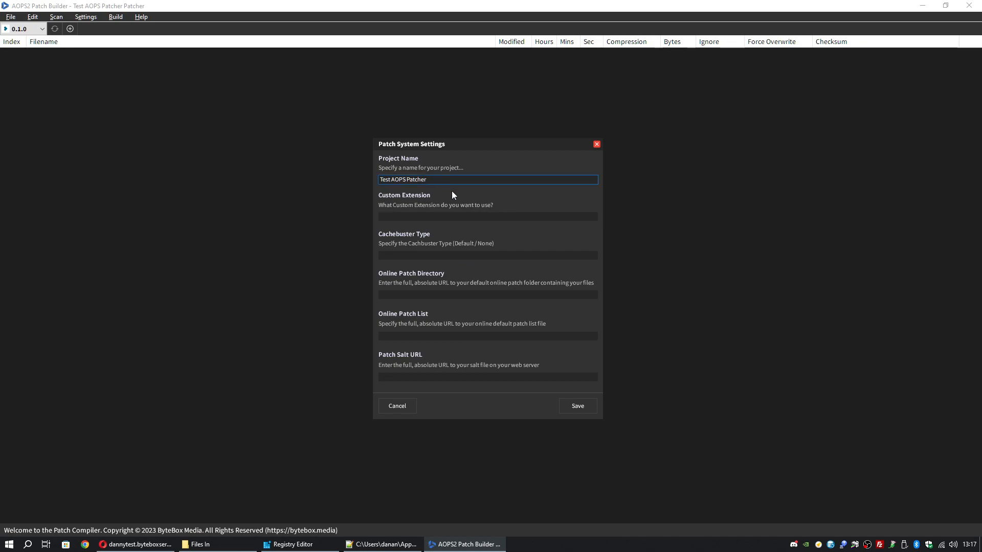
{"action": "left_click", "coordinate": [495, 216]}
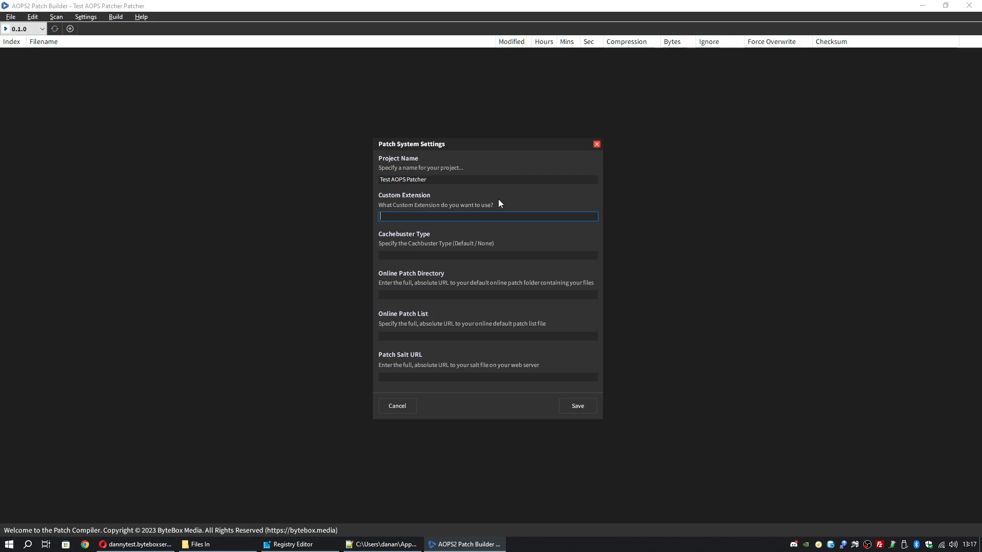
{"action": "type", "text": "patch"}
{"action": "key", "text": "ctrl+a"}
{"action": "type", "text": "g"}
{"action": "key", "text": "ctrl+a"}
{"action": "type", "text": "myfile"}
{"action": "key", "text": "ctrl+a"}
{"action": "type", "text": "aops"}
{"action": "left_click", "coordinate": [464, 255]}
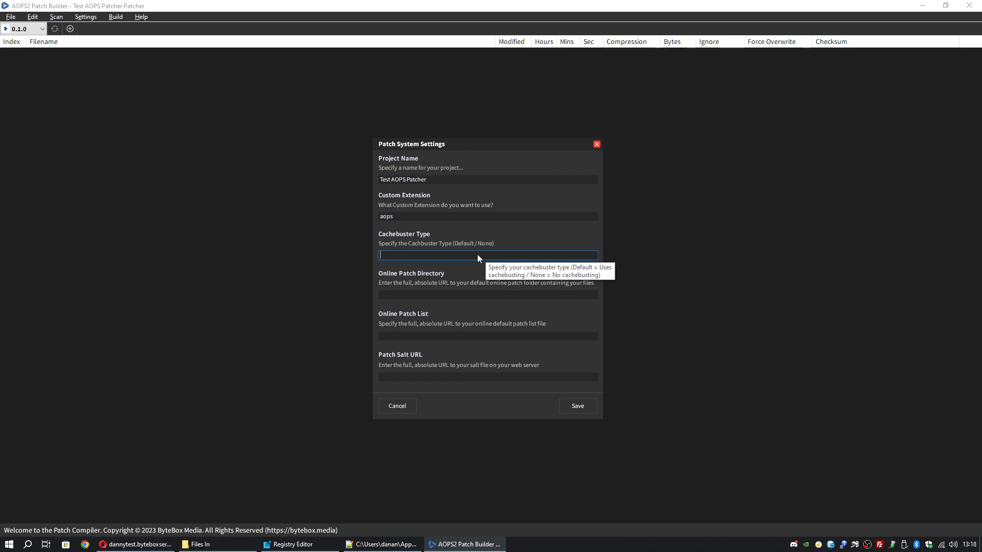
- Enter 'None' in the Cachebuster Type field, replacing the trial 'default' and 'Default' values
{"action": "type", "text": "default"}
{"action": "key", "text": "ctrl+a"}
{"action": "type", "text": "Default"}
{"action": "key", "text": "ctrl+a"}
{"action": "type", "text": "None"}
{"action": "key", "text": "ctrl+a"}
{"action": "type", "text": "Default"}
{"action": "key", "text": "ctrl+a"}
{"action": "type", "text": "None"}
{"action": "key", "text": "Tab"}
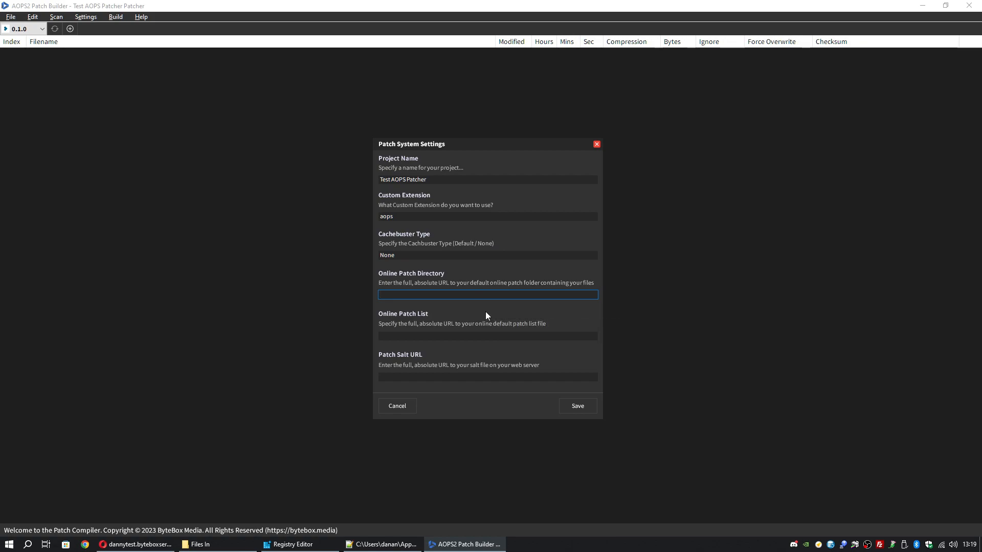
- Check the test server's home page in Opera, then bring FileZilla forward
{"action": "left_click", "coordinate": [136, 544]}
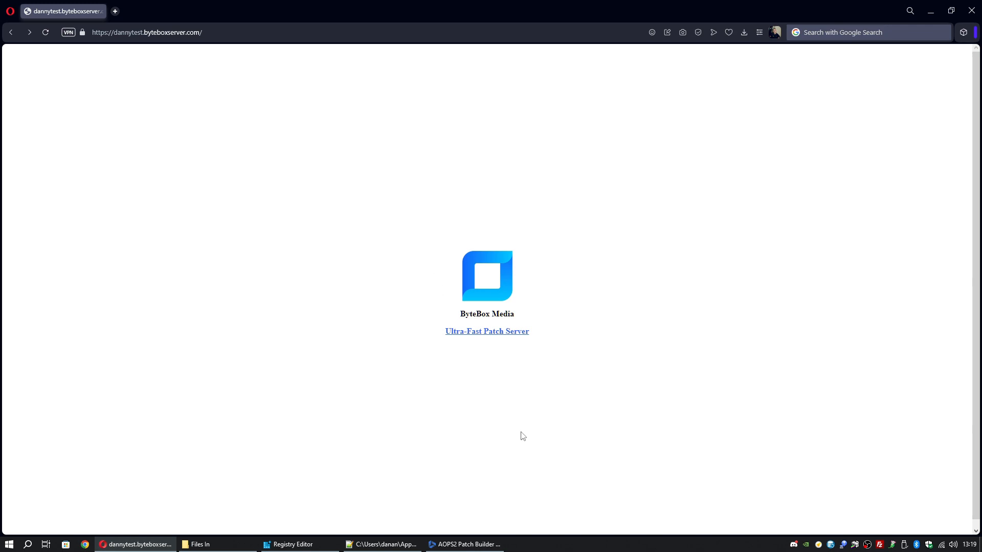
{"action": "left_click", "coordinate": [480, 550]}
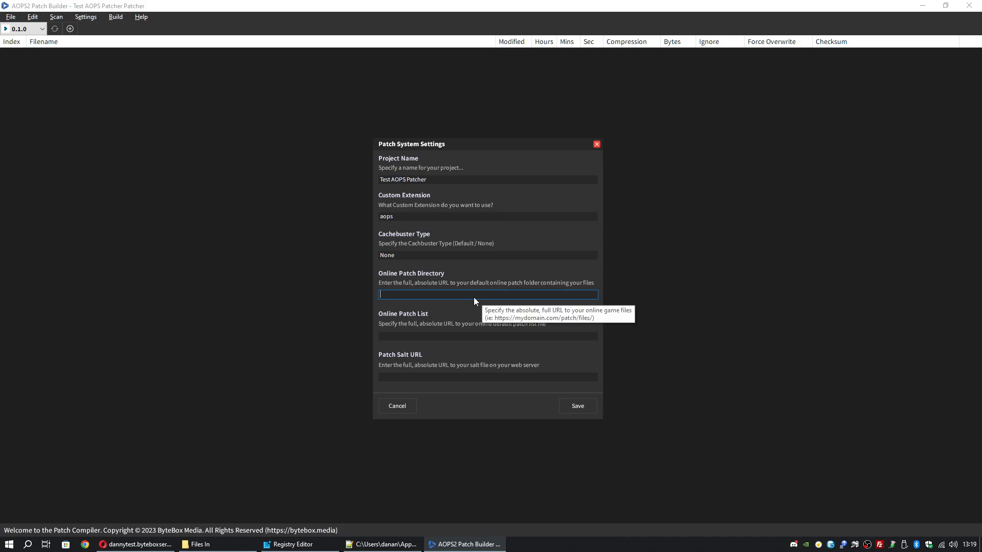
{"action": "left_click", "coordinate": [879, 545]}
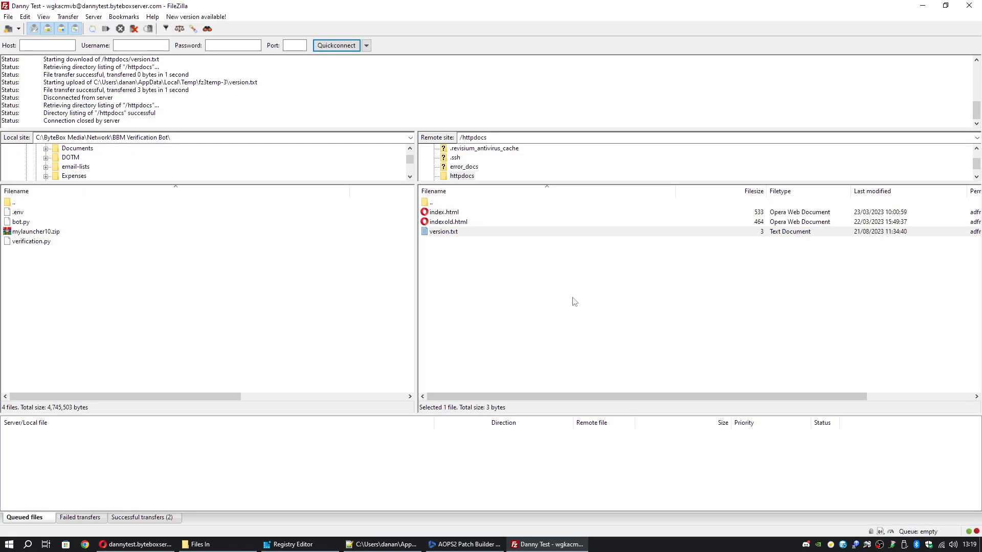
- Create a 'gamefiles' directory in the remote /httpdocs folder and confirm it opens
{"action": "left_click", "coordinate": [482, 270]}
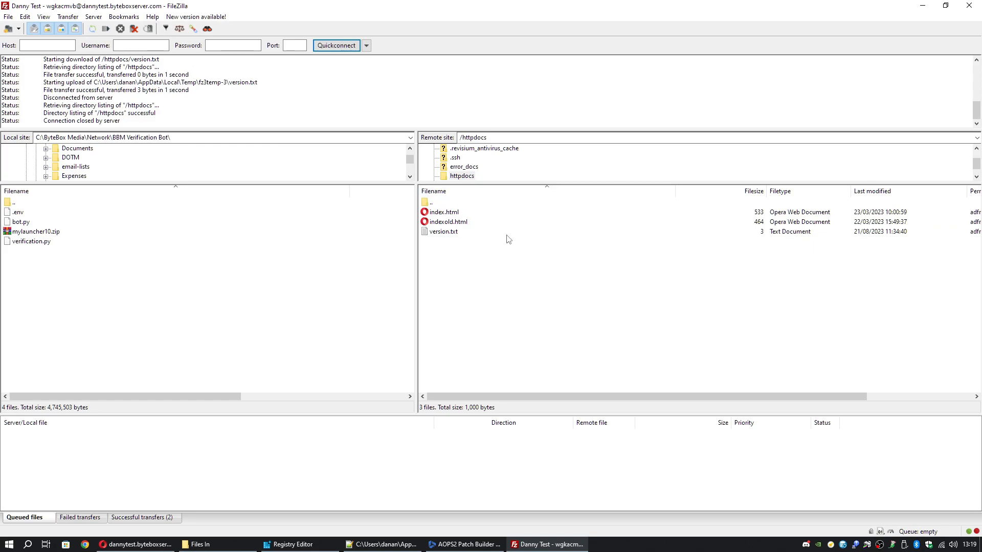
{"action": "right_click", "coordinate": [496, 274]}
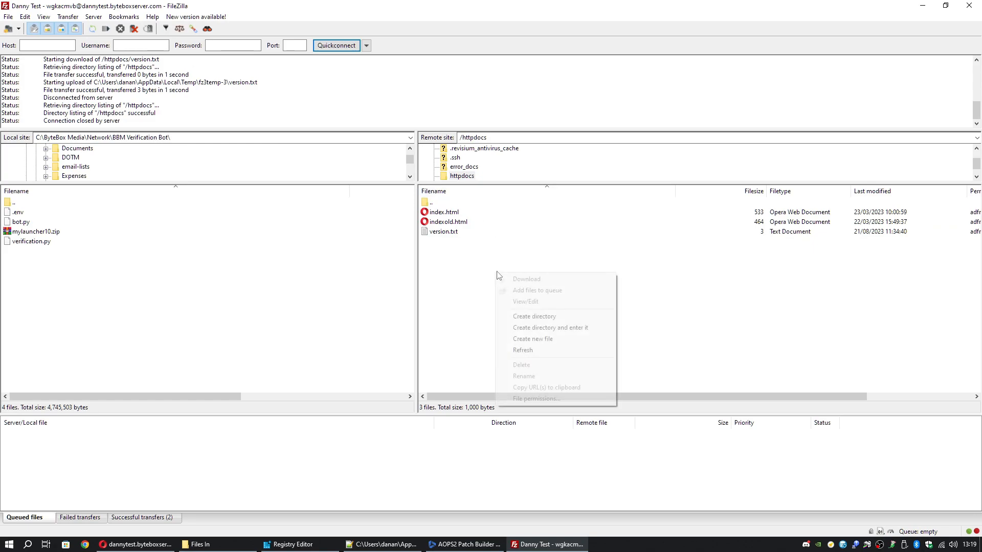
{"action": "left_click", "coordinate": [541, 321]}
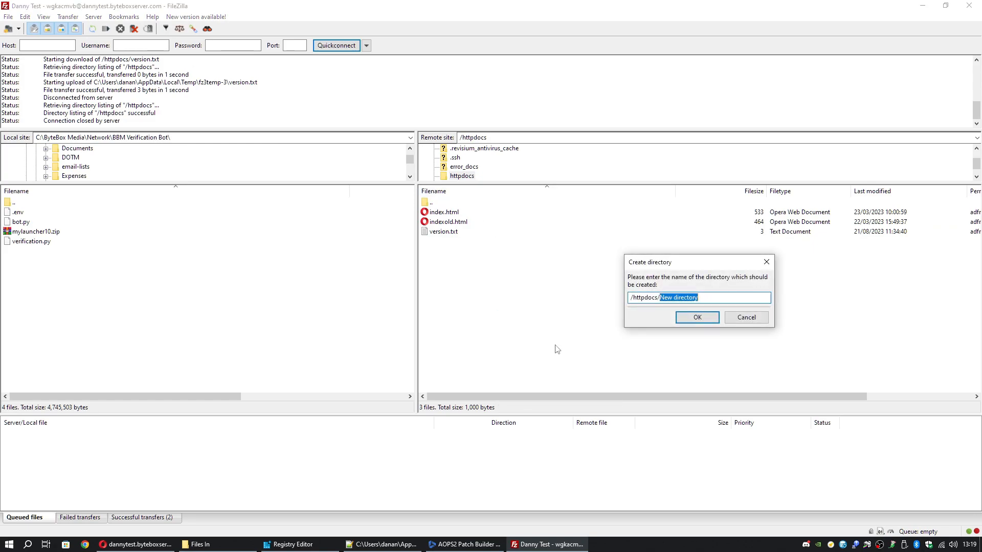
{"action": "type", "text": "gamefiles"}
{"action": "key", "text": "Return"}
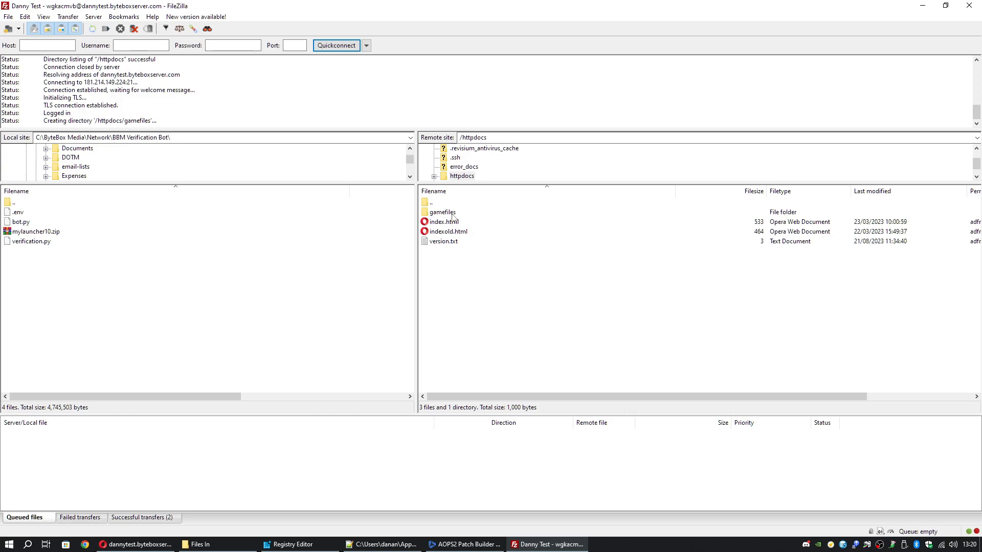
{"action": "double_click", "coordinate": [443, 213]}
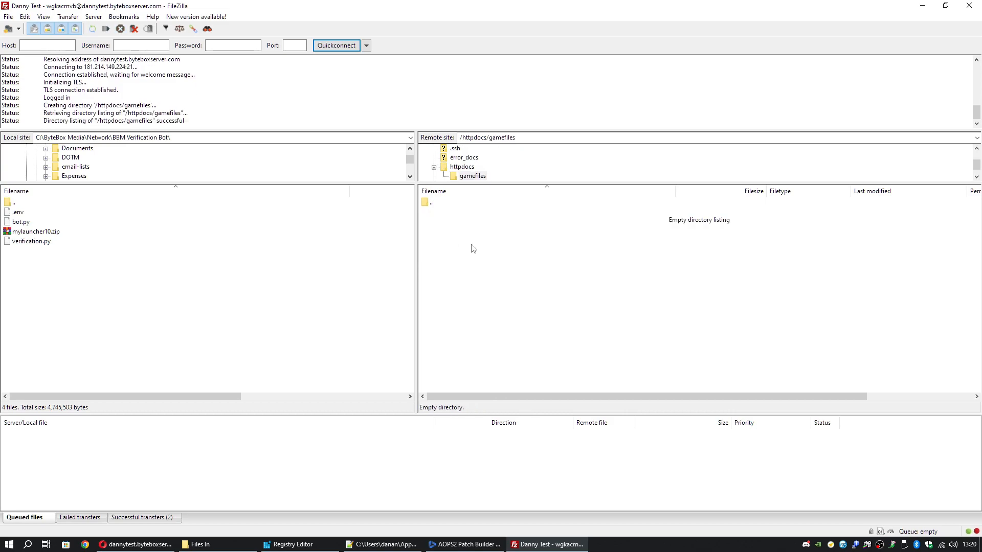
{"action": "left_click", "coordinate": [443, 205]}
{"action": "double_click", "coordinate": [443, 204]}
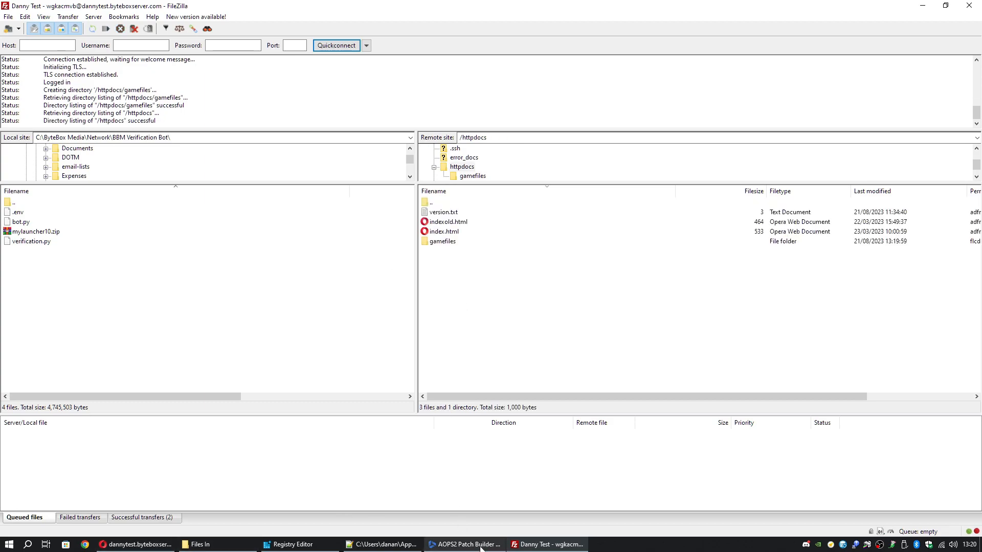
{"action": "left_click", "coordinate": [481, 547]}
{"action": "left_click", "coordinate": [438, 295]}
{"action": "type", "text": "https://"}
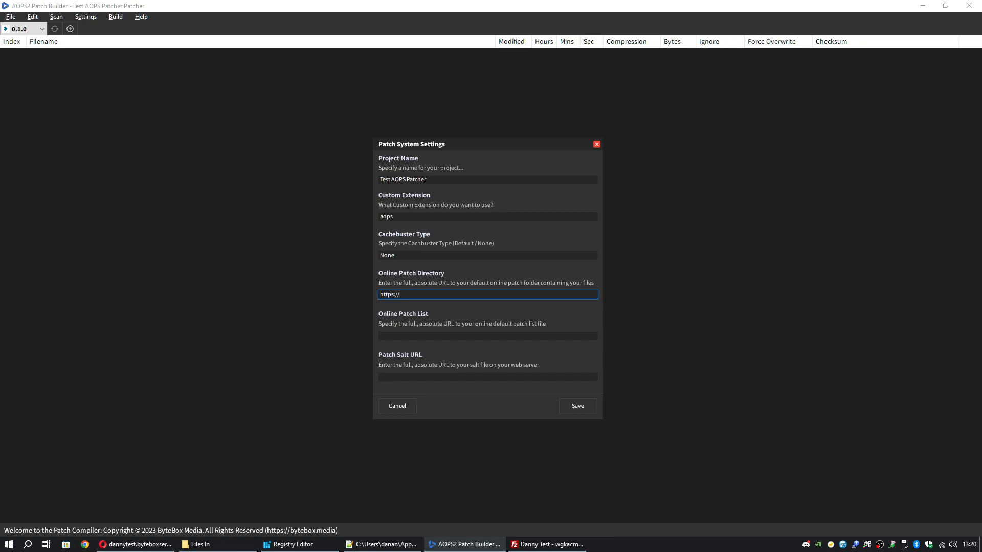
{"action": "type", "text": "dannytest.byteboxserver.com/gamefiles/"}
{"action": "key", "text": "alt+Tab"}
{"action": "left_click", "coordinate": [443, 241]}
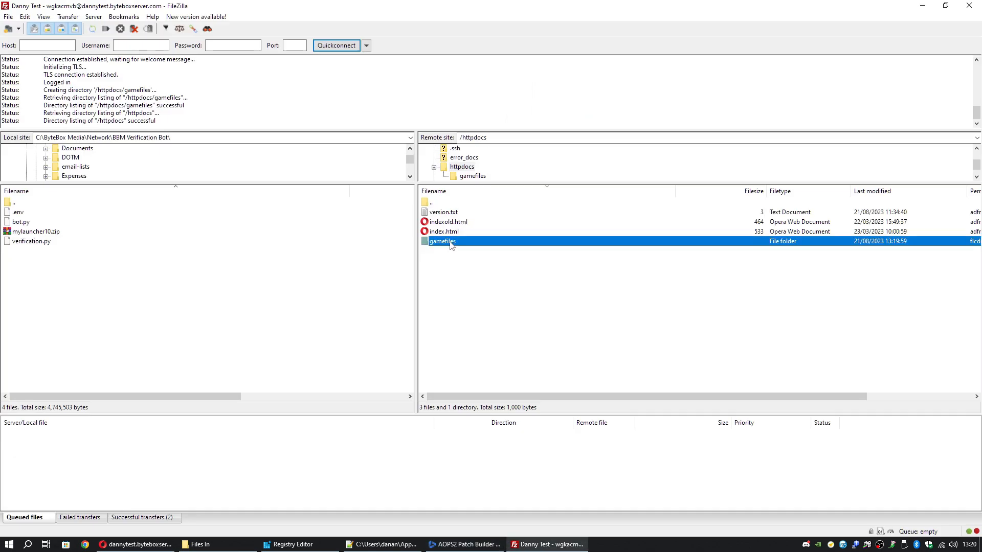
{"action": "key", "text": "alt+Tab"}
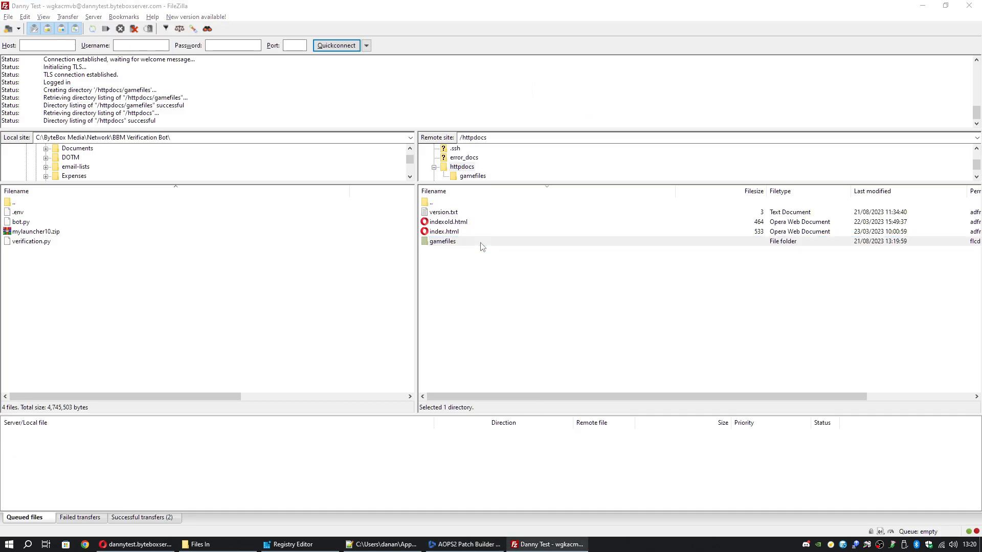
{"action": "left_click", "coordinate": [455, 336]}
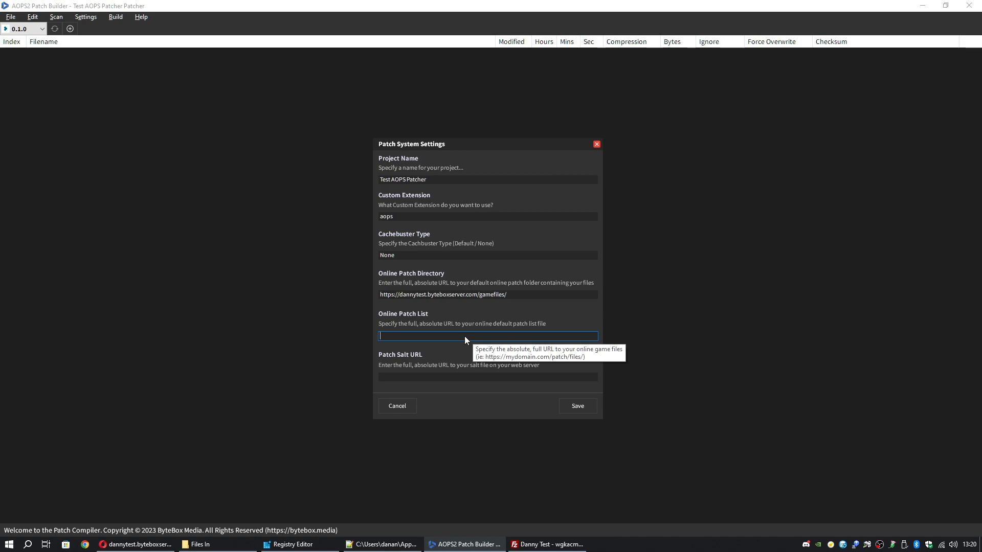
{"action": "left_click", "coordinate": [547, 544]}
{"action": "left_click", "coordinate": [507, 282]}
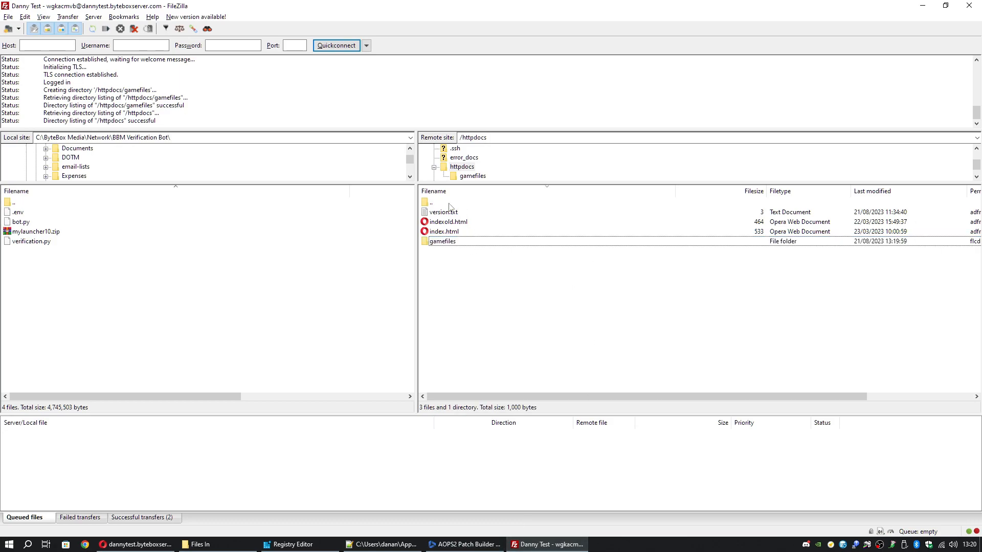
{"action": "left_click", "coordinate": [461, 193]}
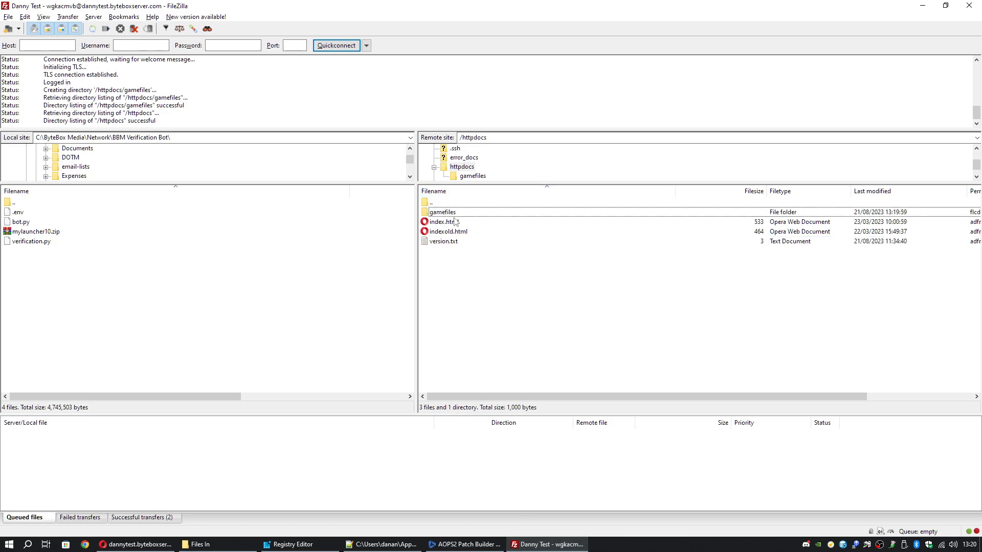
{"action": "left_click", "coordinate": [171, 543]}
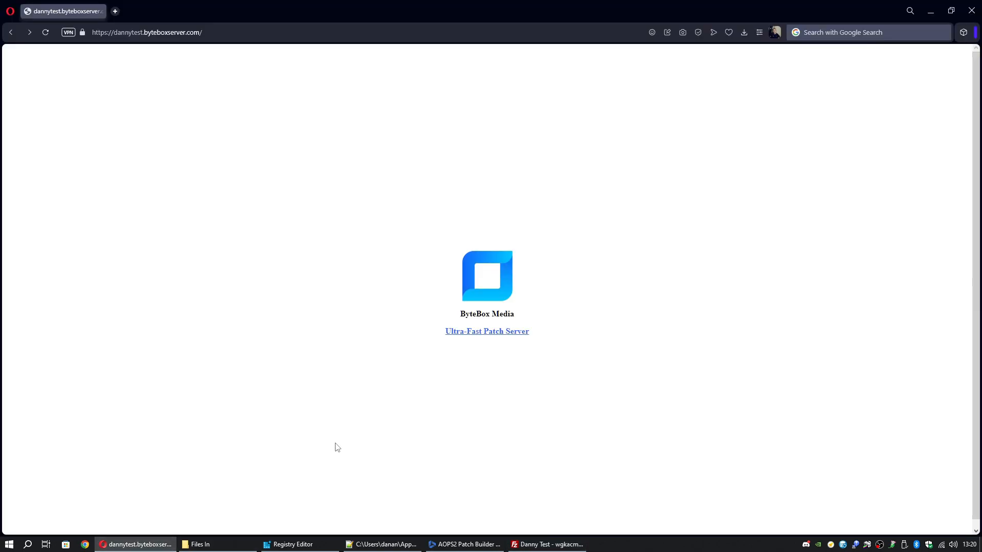
{"action": "left_click", "coordinate": [486, 544]}
{"action": "left_click", "coordinate": [453, 338]}
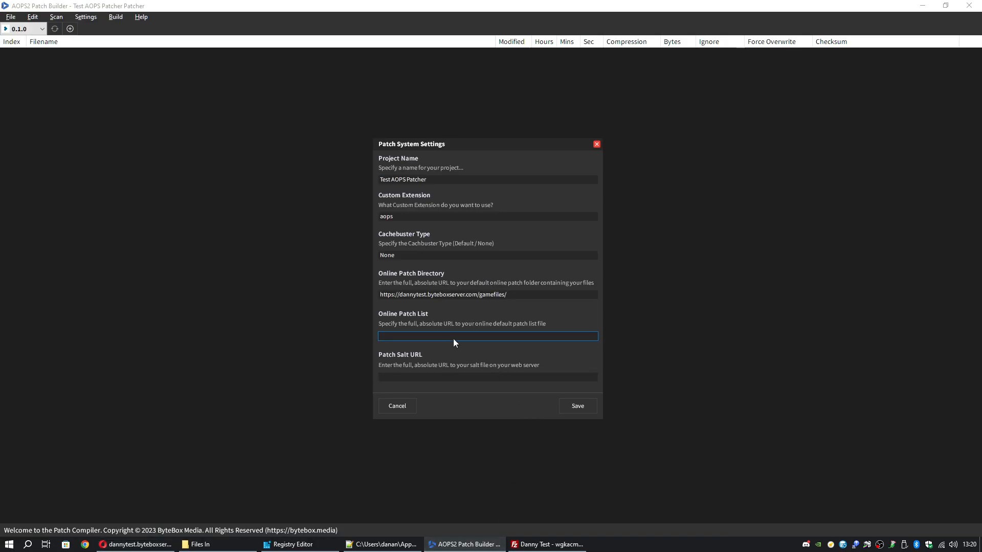
{"action": "type", "text": "https://dannytest.byteboxserver.com/patchlist"}
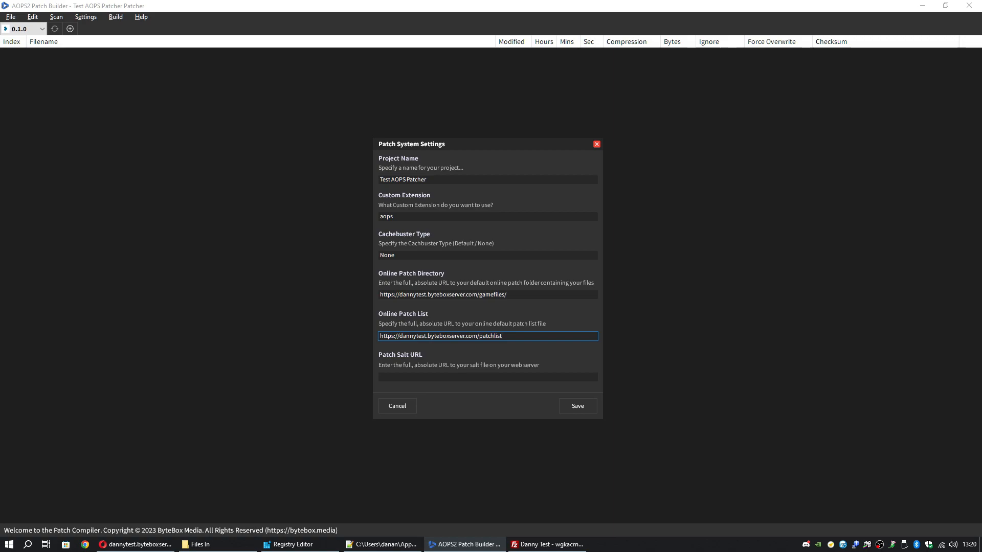
{"action": "left_click", "coordinate": [548, 545]}
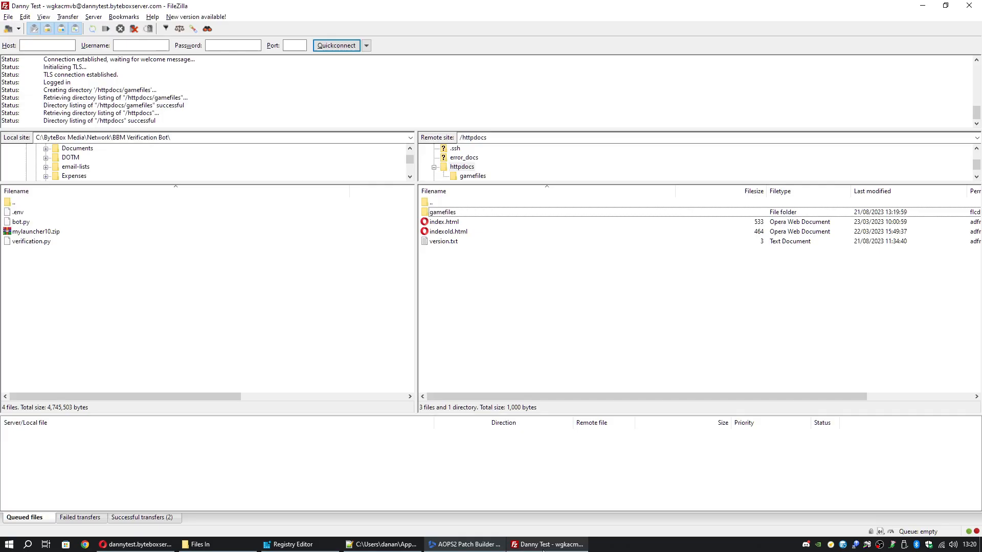
- Minimise FileZilla to return to the settings dialog and focus the Patch Salt URL field
{"action": "left_click", "coordinate": [922, 6]}
{"action": "left_click", "coordinate": [470, 377]}
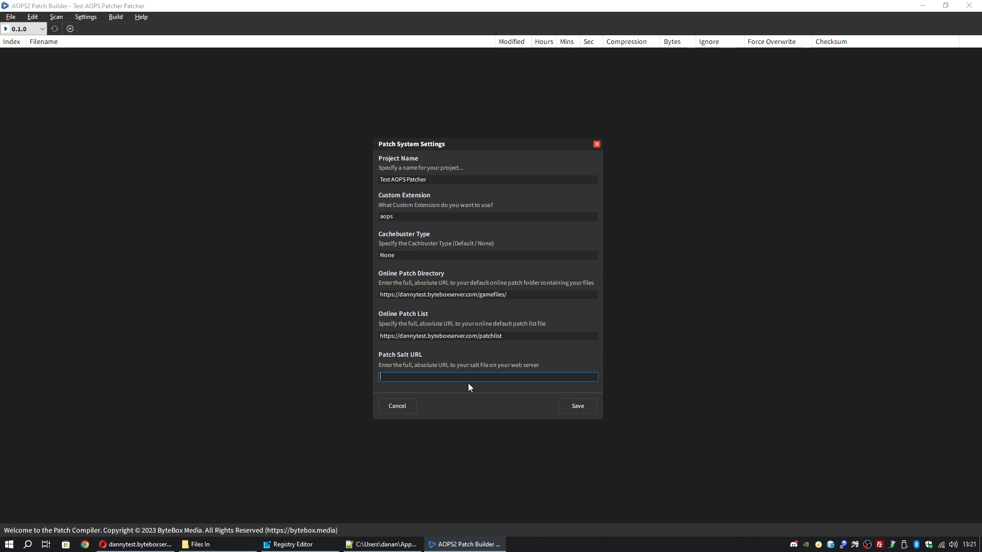
{"action": "type", "text": "d"}
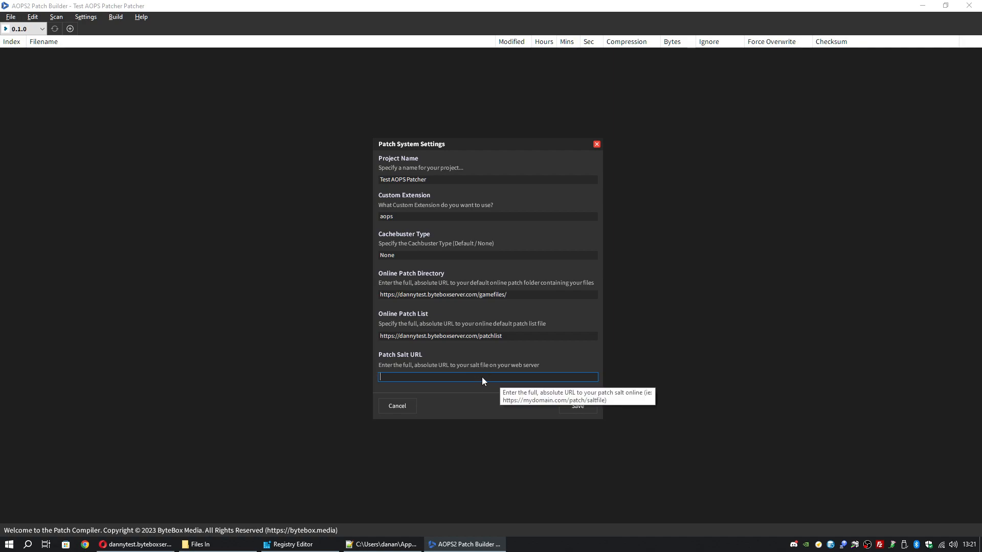
- Create an empty file named 'salt' in the remote /httpdocs folder
{"action": "left_click", "coordinate": [880, 544]}
{"action": "right_click", "coordinate": [466, 270]}
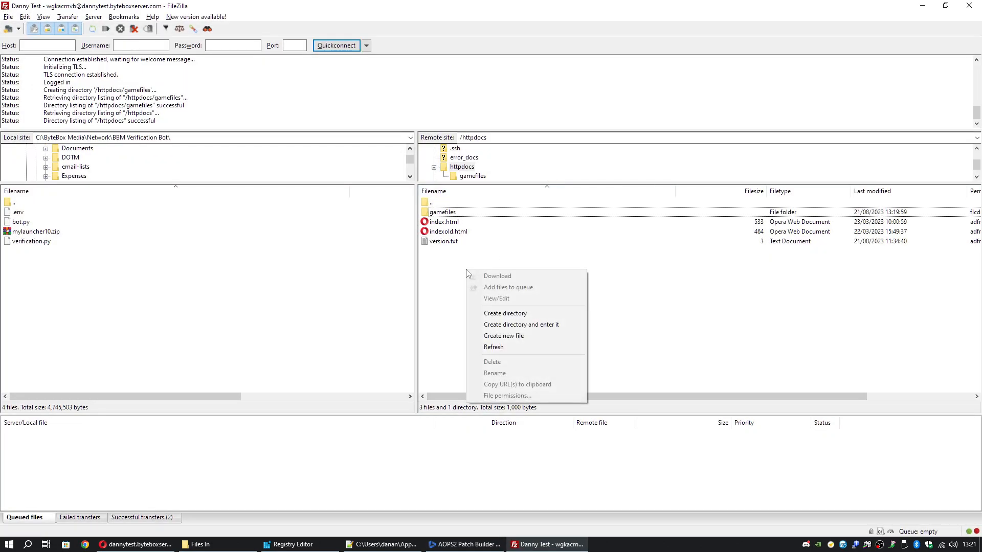
{"action": "left_click", "coordinate": [516, 340]}
{"action": "type", "text": "salt."}
{"action": "key", "text": "BackSpace"}
{"action": "key", "text": "Return"}
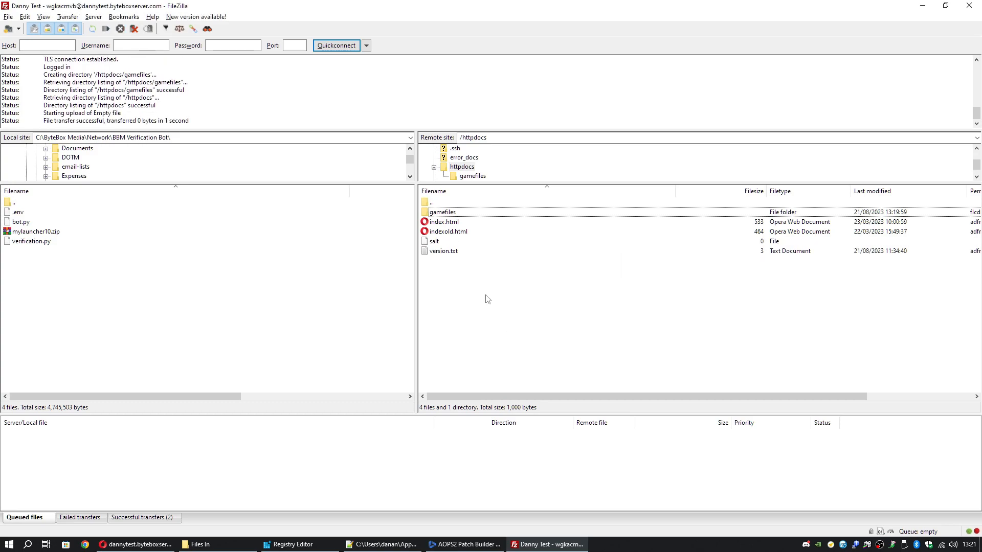
- Open the salt file for editing with View/Edit
{"action": "left_click", "coordinate": [457, 243]}
{"action": "right_click", "coordinate": [454, 242]}
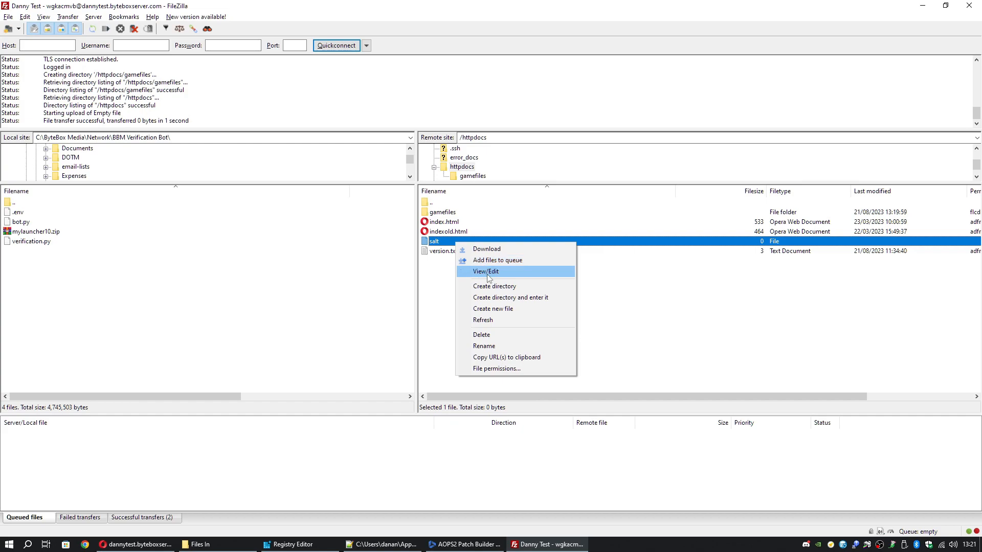
{"action": "left_click", "coordinate": [487, 274]}
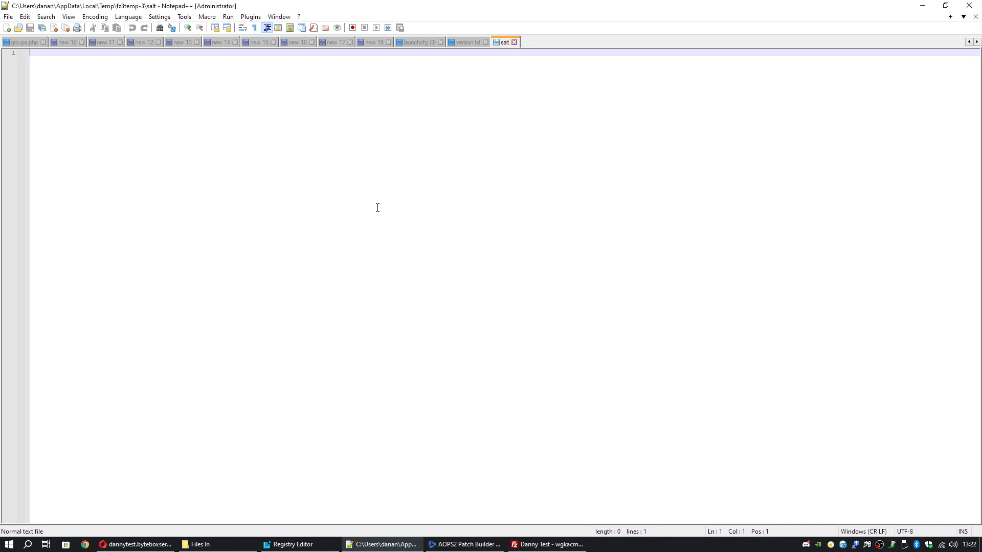
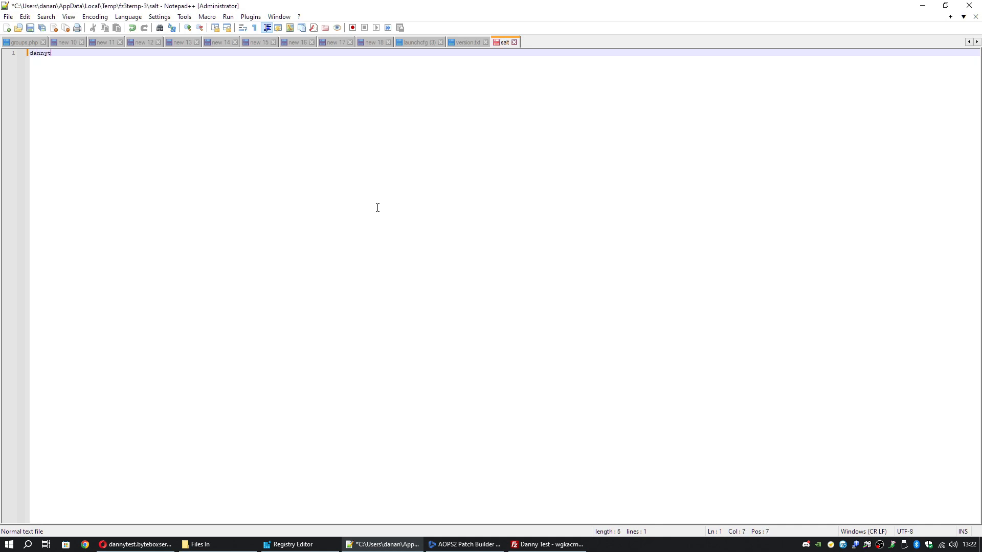
- Type the salt phrase into the salt file, save it, and minimize Notepad++
{"action": "key", "text": "ctrl+s"}
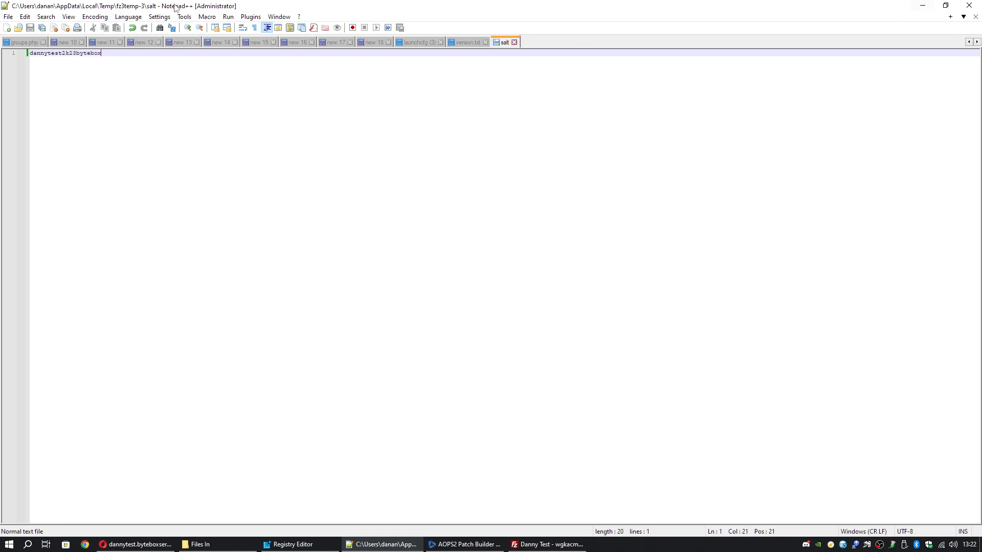
{"action": "left_click", "coordinate": [8, 17]}
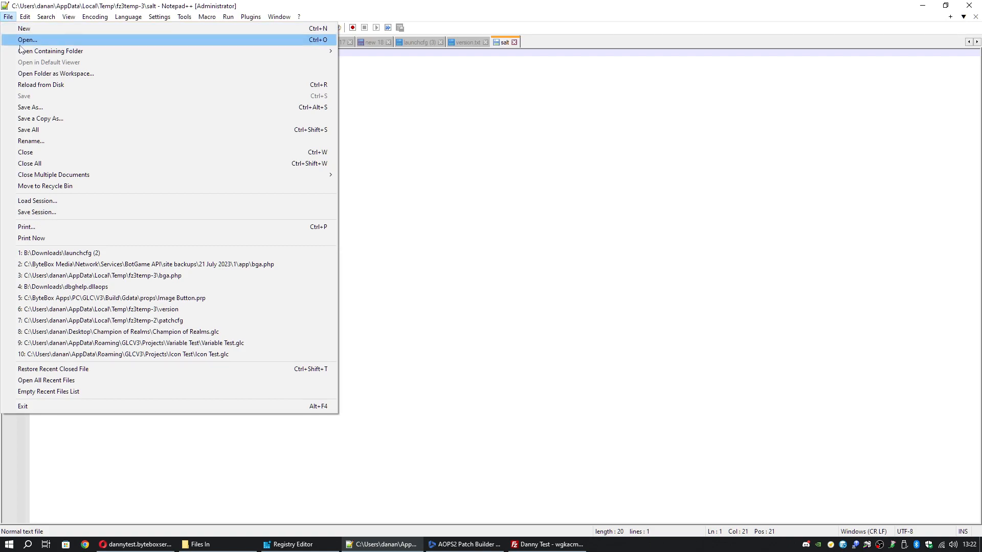
{"action": "left_click", "coordinate": [922, 7]}
{"action": "left_click", "coordinate": [922, 6]}
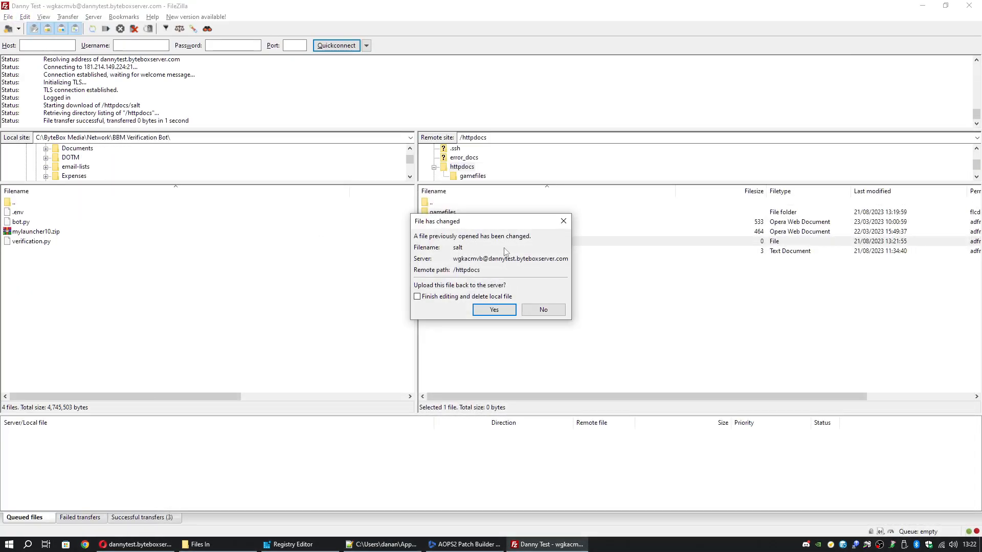
- Confirm uploading the changed salt file back to /httpdocs on the server
{"action": "left_click", "coordinate": [494, 311]}
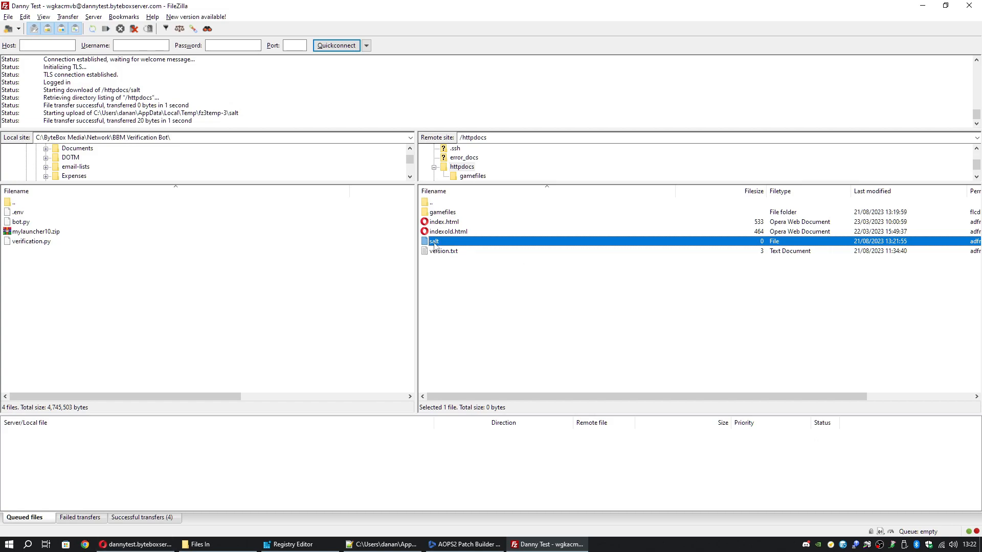
{"action": "left_click", "coordinate": [136, 544]}
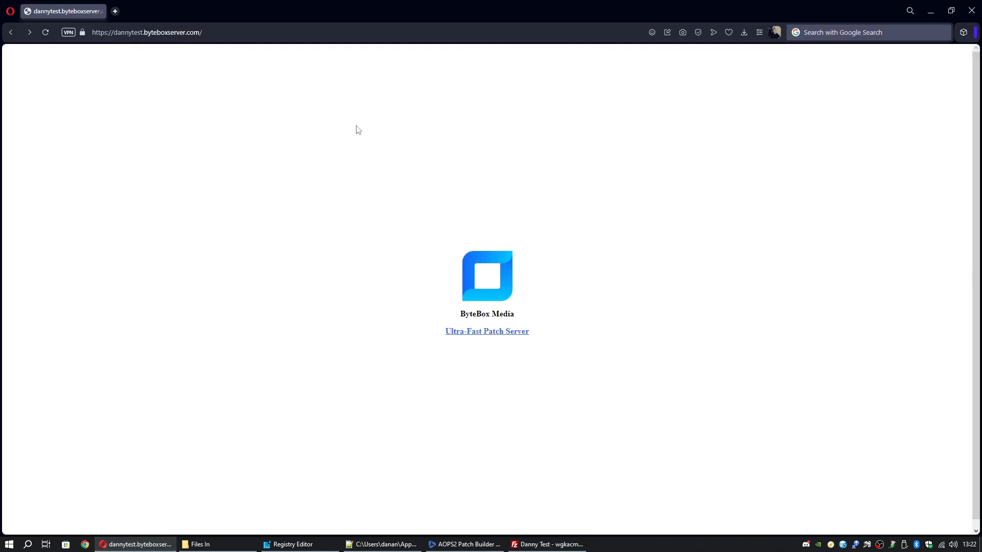
{"action": "left_click", "coordinate": [230, 37]}
{"action": "left_click", "coordinate": [248, 35]}
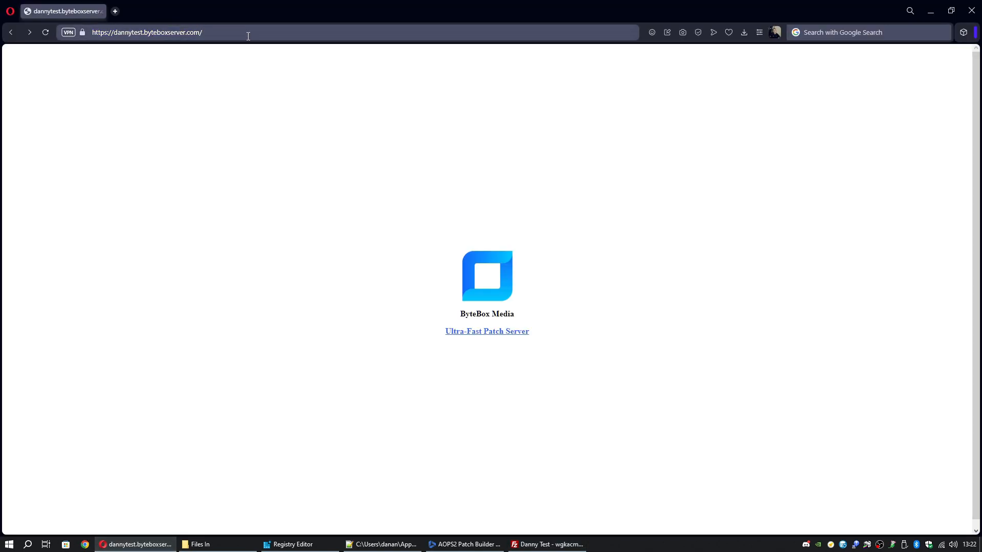
{"action": "type", "text": "salt"}
{"action": "key", "text": "Return"}
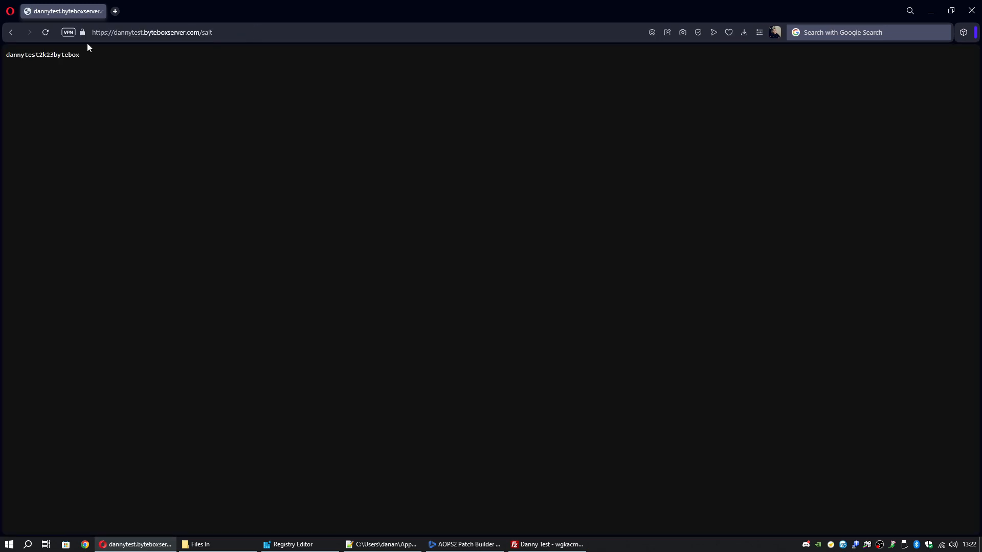
{"action": "mouse_move", "coordinate": [91, 54]}
{"action": "left_mouse_down"}
{"action": "mouse_move", "coordinate": [8, 61]}
{"action": "mouse_move", "coordinate": [84, 60]}
{"action": "left_mouse_up"}
{"action": "left_click", "coordinate": [5, 51]}
{"action": "left_click", "coordinate": [152, 54]}
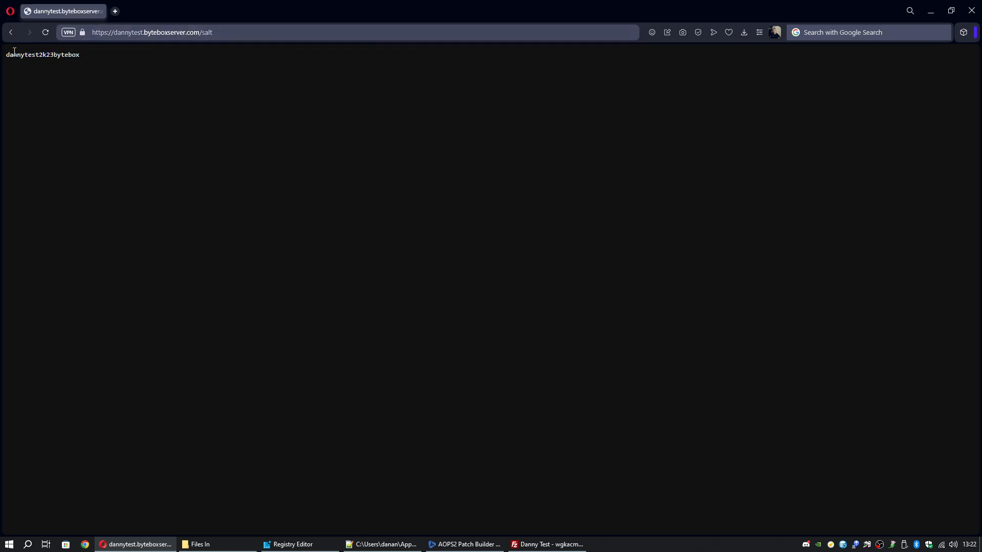
{"action": "left_click", "coordinate": [11, 32]}
{"action": "left_click", "coordinate": [30, 32]}
- Copy the salt page address and paste it into Patch Builder's Patch Salt URL field
{"action": "left_click", "coordinate": [234, 35]}
{"action": "left_click", "coordinate": [234, 35]}
{"action": "right_click", "coordinate": [234, 35]}
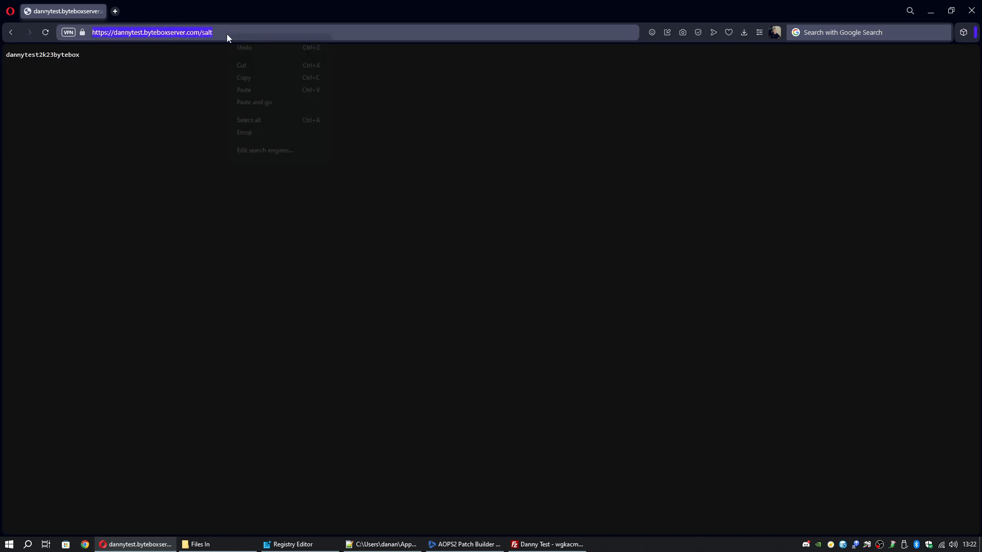
{"action": "left_click", "coordinate": [252, 77]}
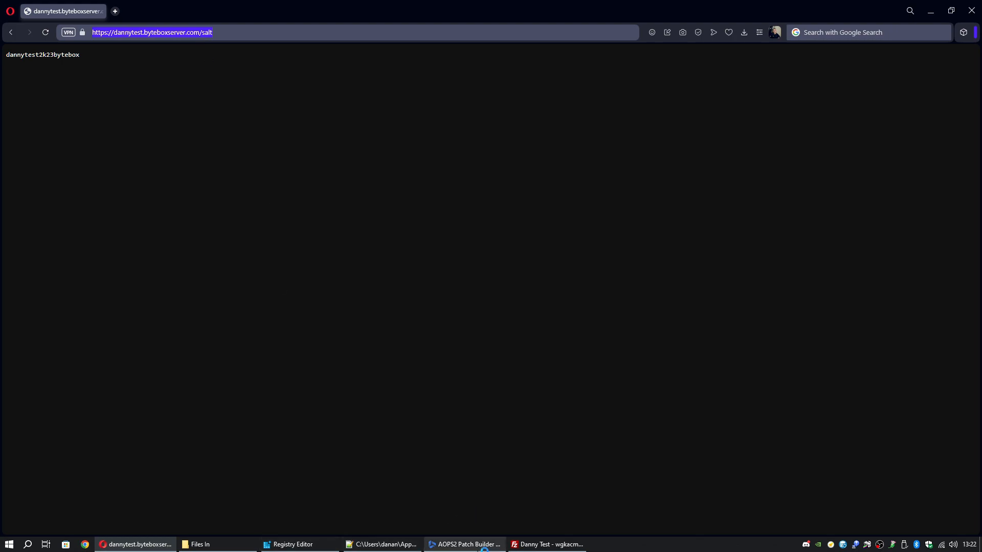
{"action": "left_click", "coordinate": [464, 544]}
{"action": "left_click", "coordinate": [468, 376]}
{"action": "right_click", "coordinate": [475, 377]}
{"action": "left_click", "coordinate": [499, 420]}
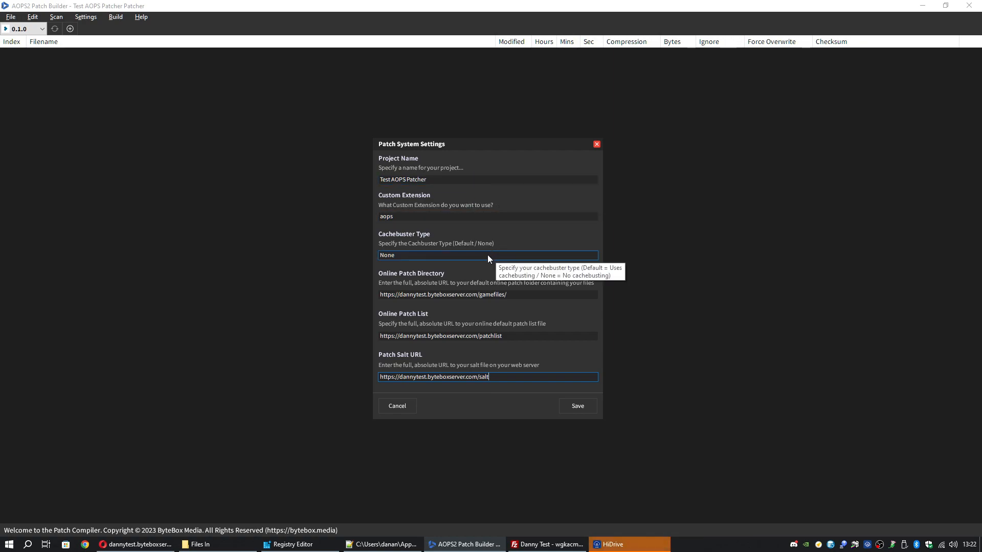
- Review the Online Patch Directory, patch list and Patch Salt URL values
{"action": "left_click_drag", "start_coordinate": [511, 295], "coordinate": [425, 296]}
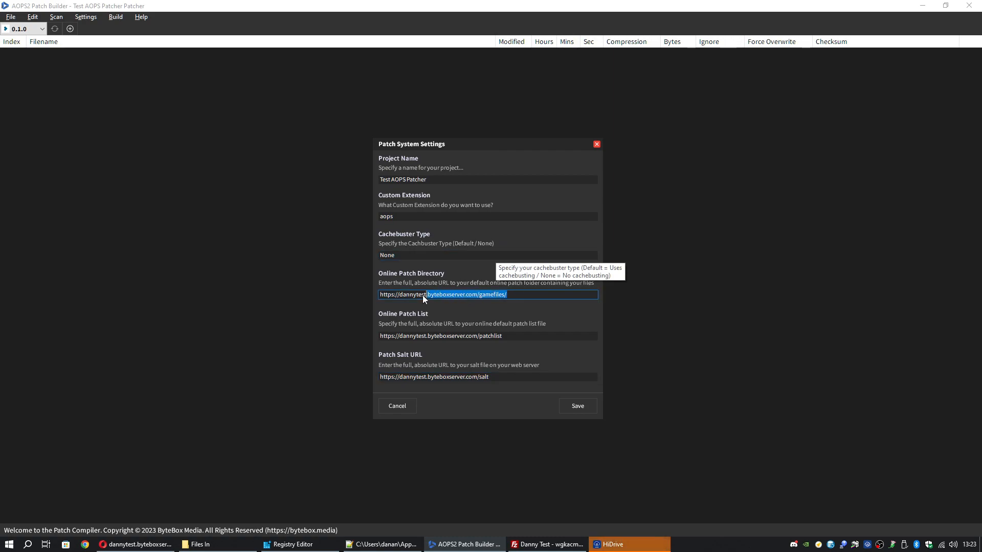
{"action": "left_click", "coordinate": [511, 294]}
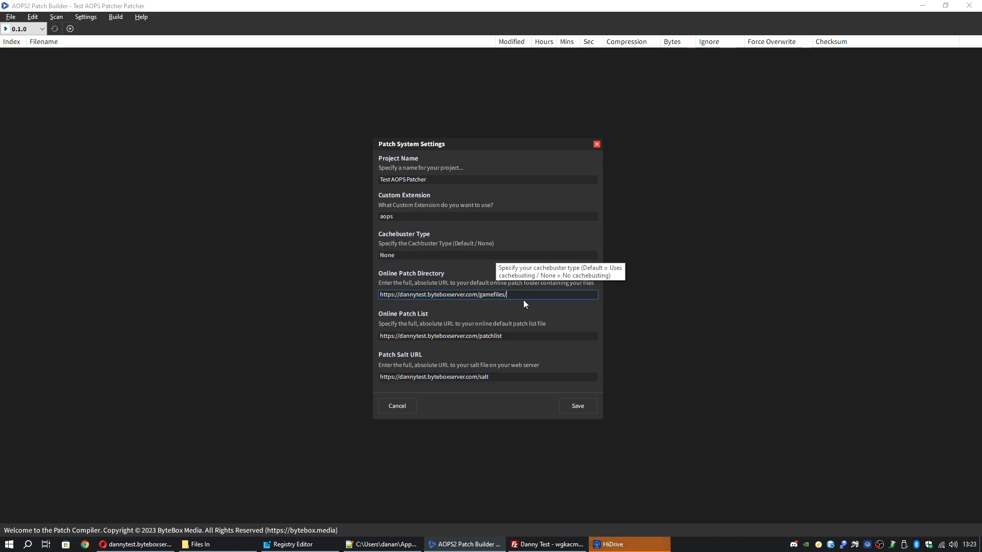
{"action": "left_click_drag", "start_coordinate": [511, 336], "coordinate": [371, 340]}
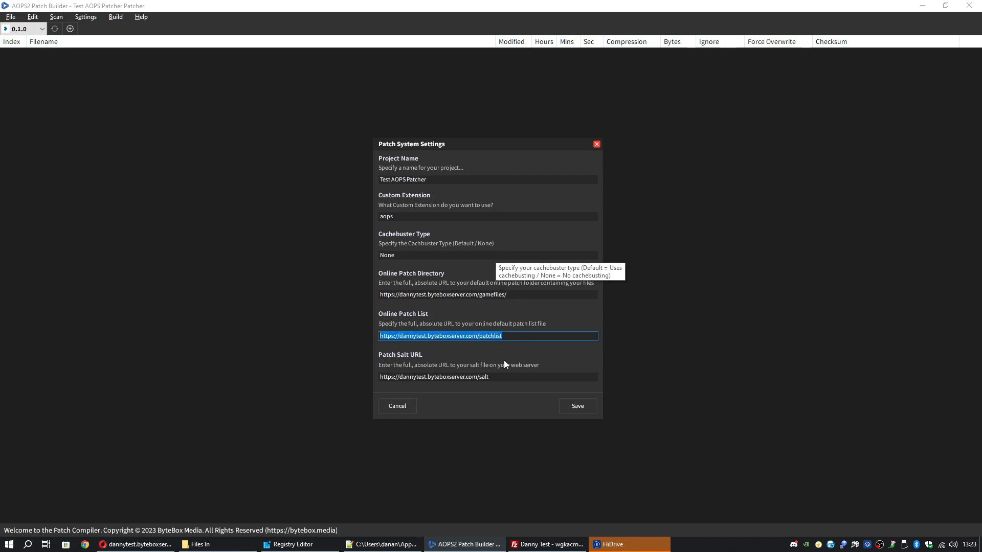
{"action": "left_click_drag", "start_coordinate": [499, 379], "coordinate": [383, 381]}
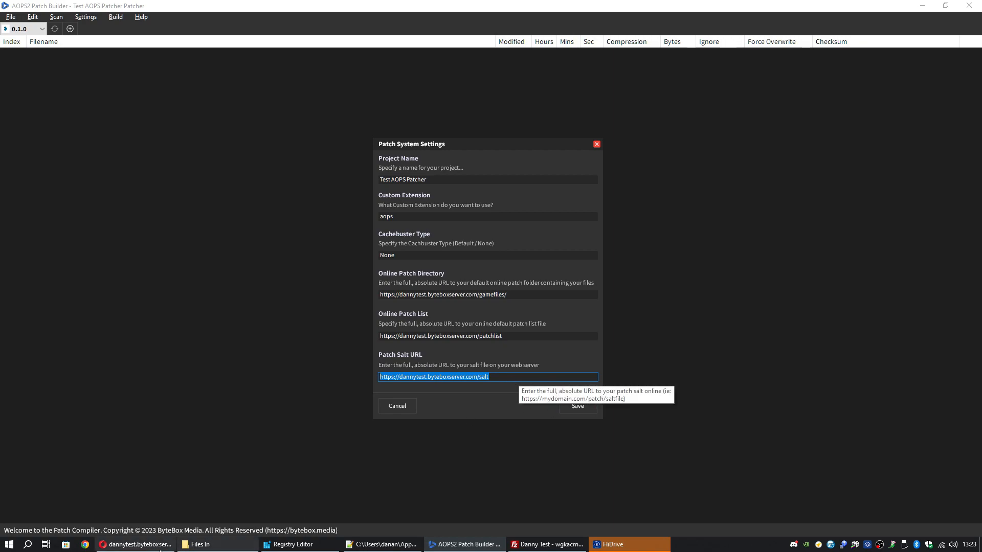
- Recheck the salt text on the Opera salt page, then minimize Opera
{"action": "left_click", "coordinate": [135, 544]}
{"action": "left_click_drag", "start_coordinate": [94, 57], "coordinate": [5, 58]}
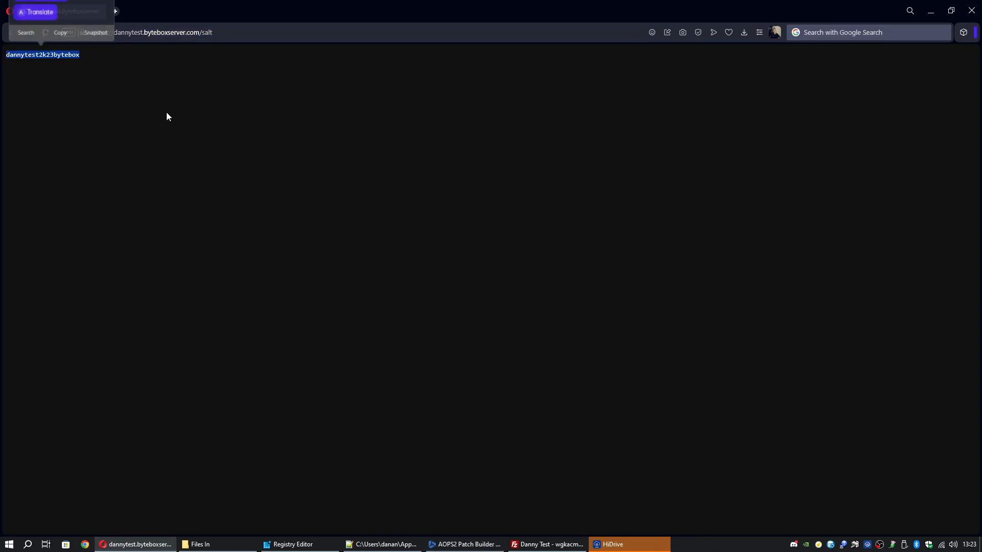
{"action": "left_click", "coordinate": [166, 112]}
{"action": "left_click", "coordinate": [931, 10]}
{"action": "left_click", "coordinate": [579, 408]}
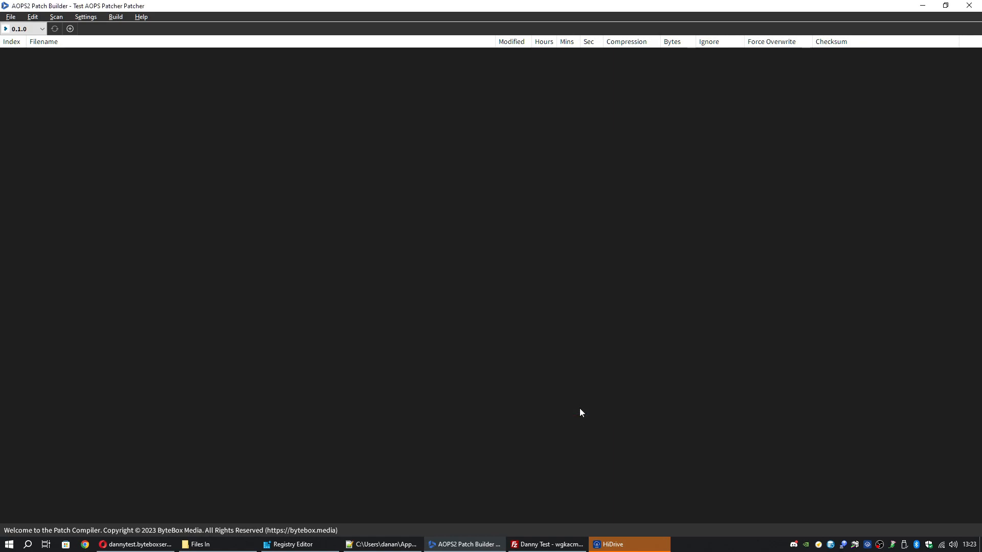
{"action": "left_click", "coordinate": [95, 20]}
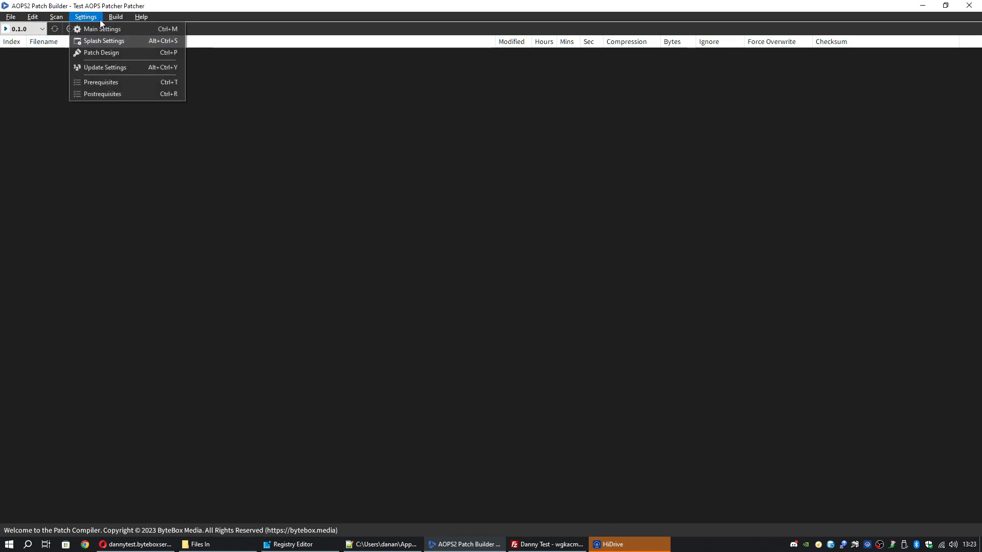
{"action": "left_click", "coordinate": [120, 43]}
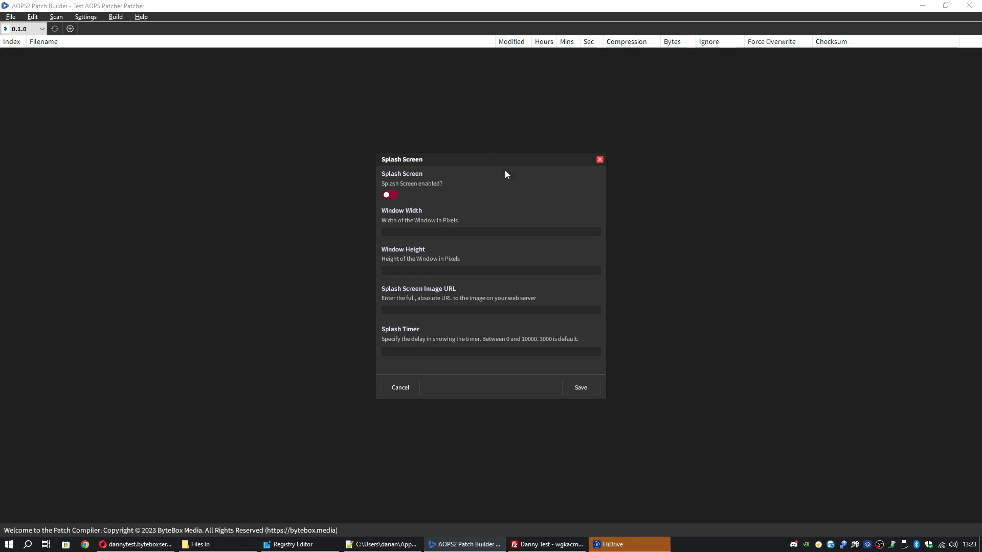
{"action": "left_click", "coordinate": [460, 232]}
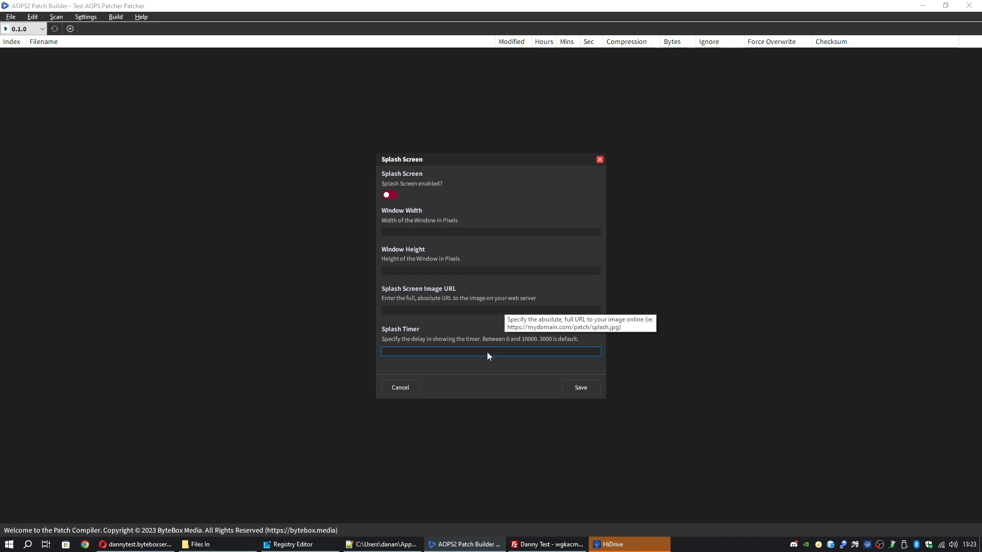
{"action": "left_click", "coordinate": [417, 387]}
- View Patch Design settings without changes, then bring up Update Settings
{"action": "left_click", "coordinate": [86, 17]}
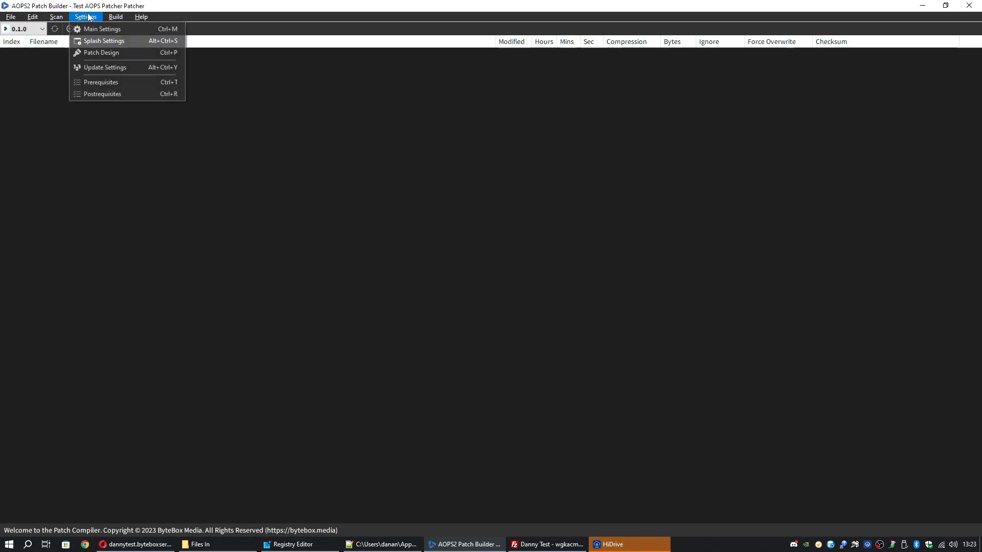
{"action": "left_click", "coordinate": [109, 51]}
{"action": "left_click", "coordinate": [483, 276]}
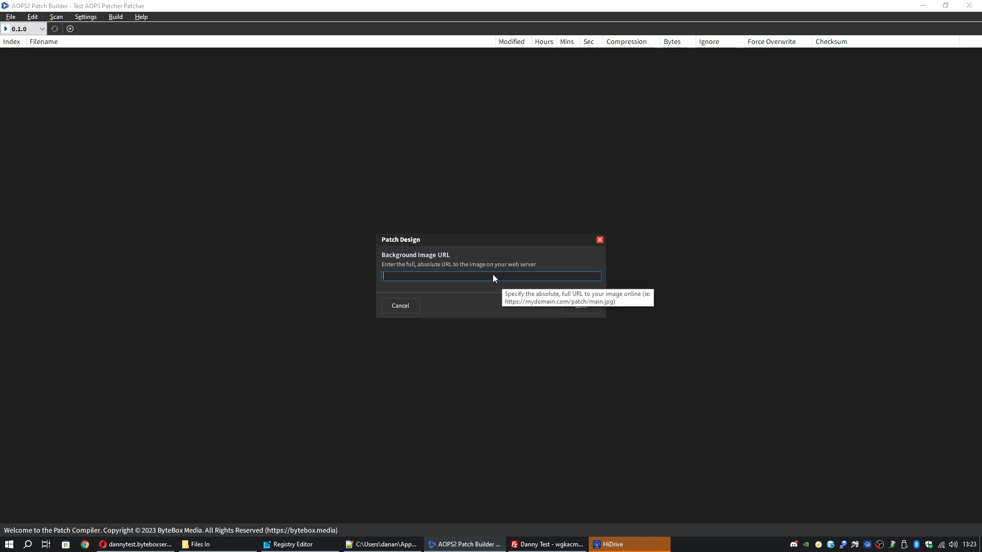
{"action": "left_click", "coordinate": [407, 308]}
{"action": "left_click", "coordinate": [96, 20]}
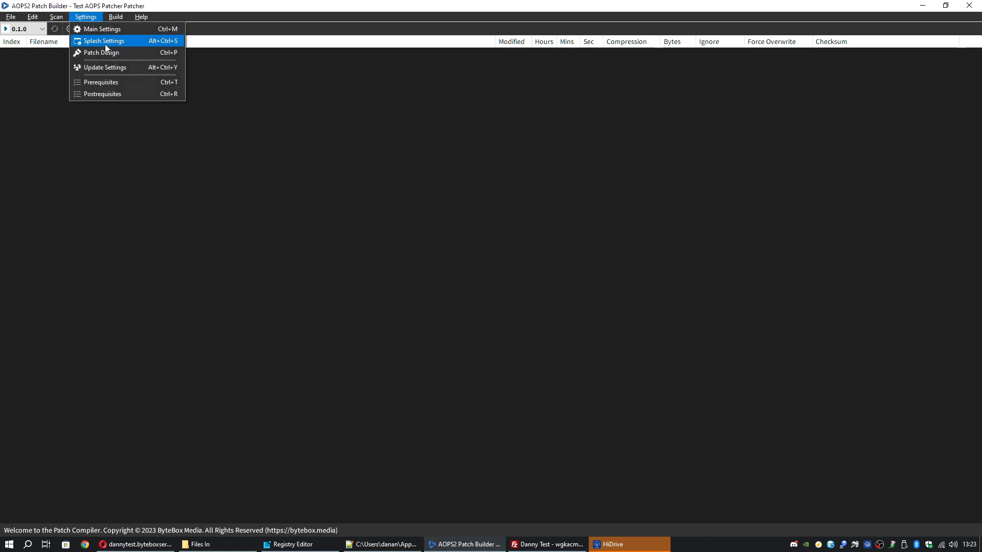
{"action": "left_click", "coordinate": [109, 68]}
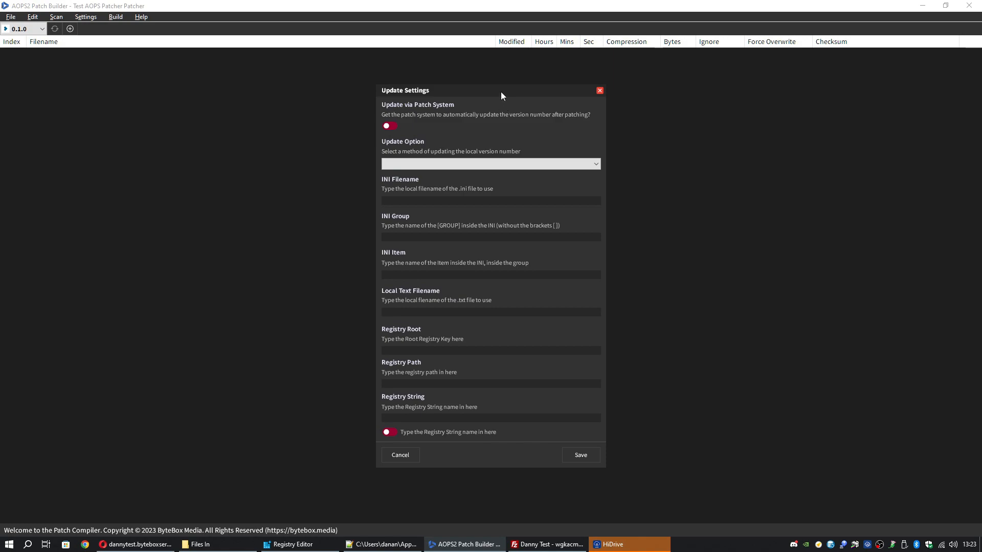
{"action": "left_click", "coordinate": [817, 545]}
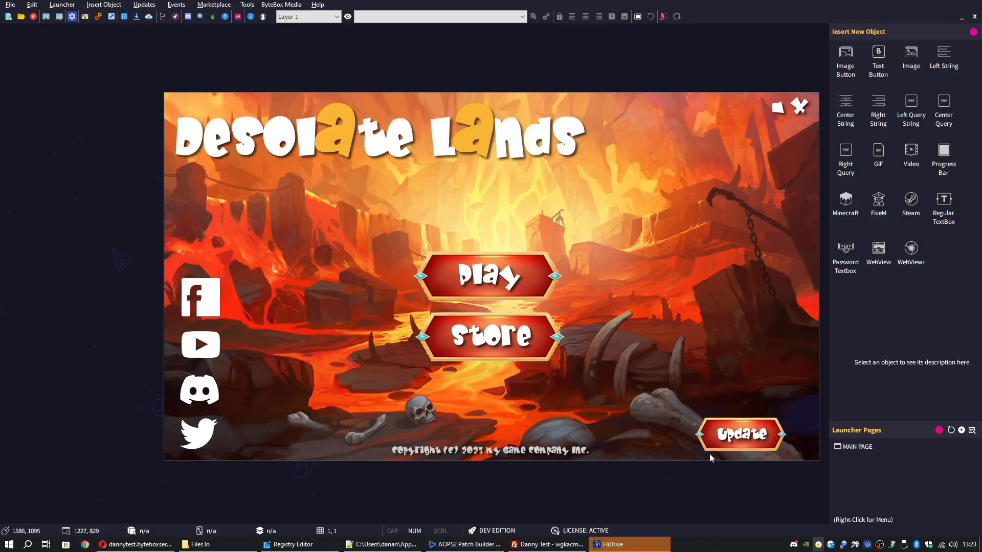
{"action": "left_click", "coordinate": [134, 5]}
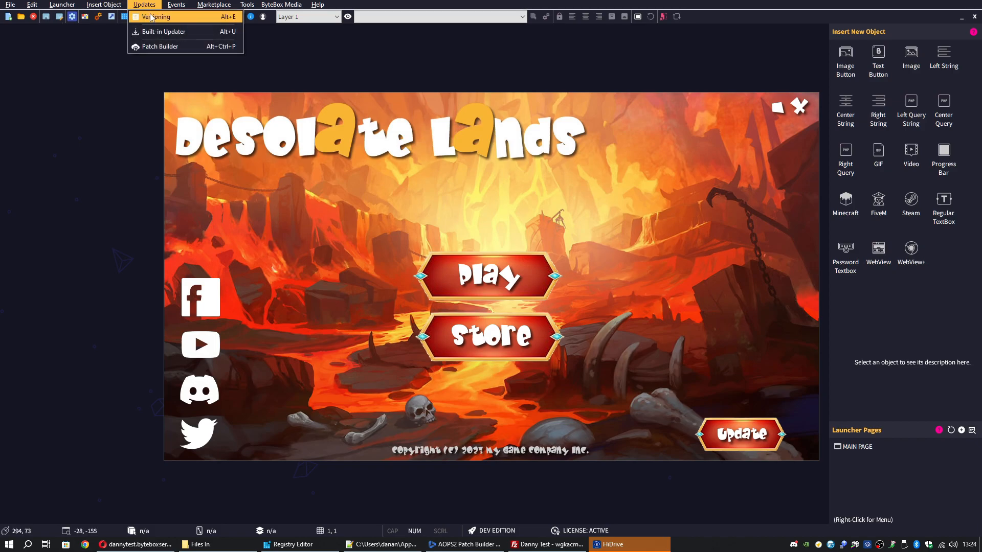
{"action": "left_click", "coordinate": [153, 16]}
{"action": "left_click", "coordinate": [339, 166]}
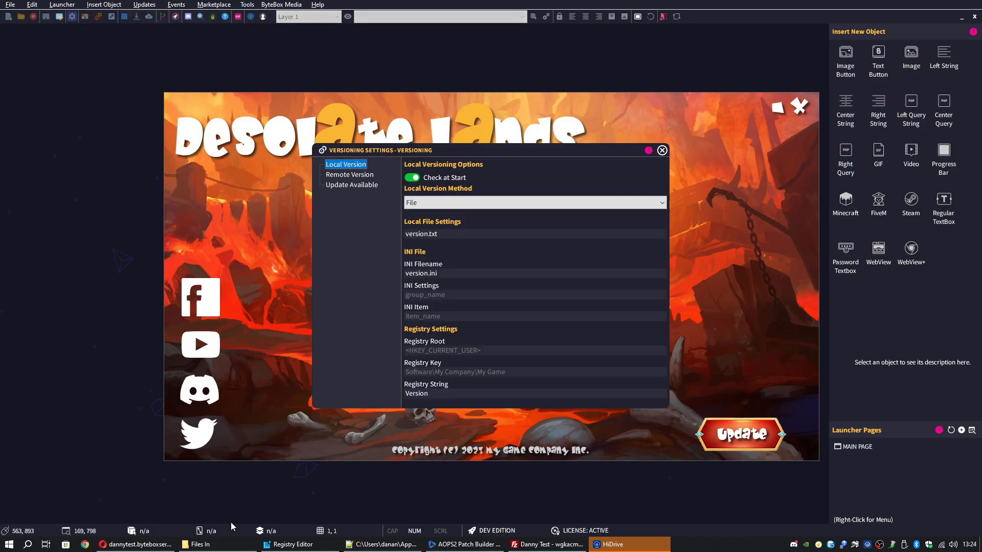
{"action": "left_click", "coordinate": [225, 545]}
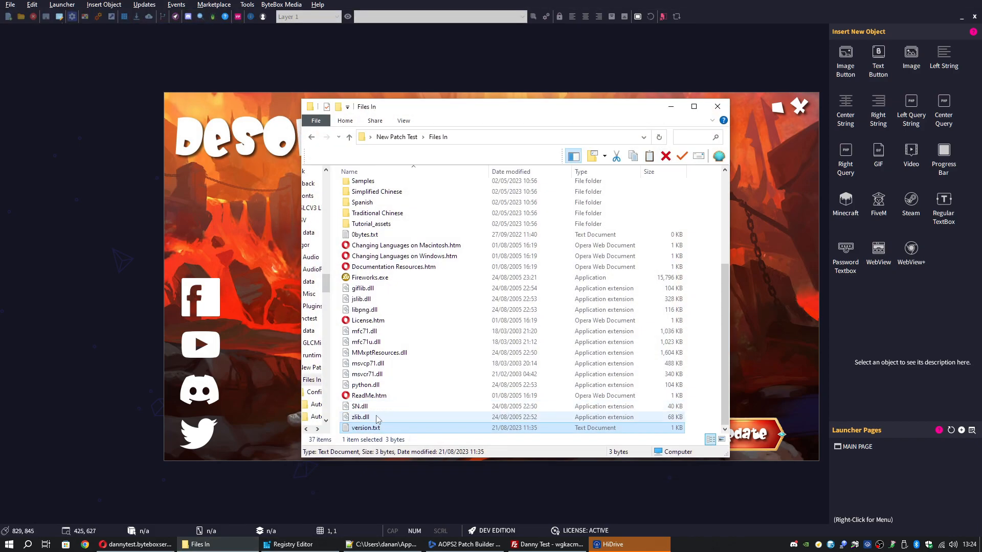
{"action": "left_click", "coordinate": [671, 109]}
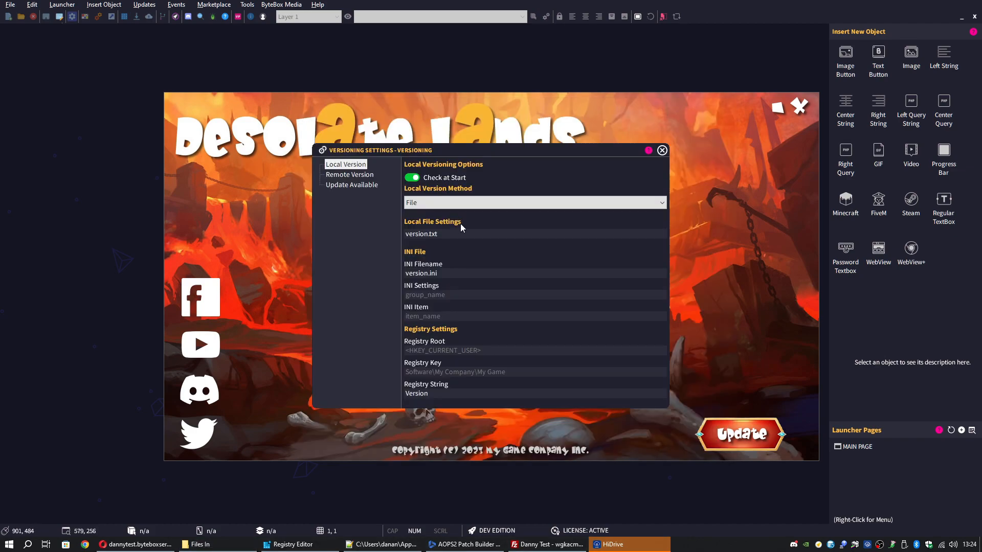
{"action": "left_click", "coordinate": [361, 175]}
{"action": "left_click_drag", "start_coordinate": [569, 254], "coordinate": [360, 250]}
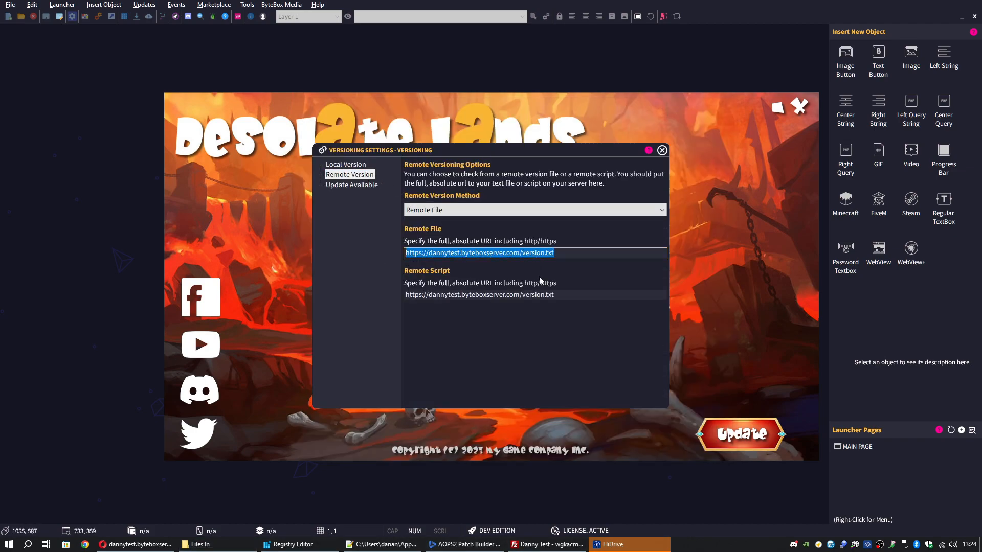
{"action": "left_click", "coordinate": [373, 185]}
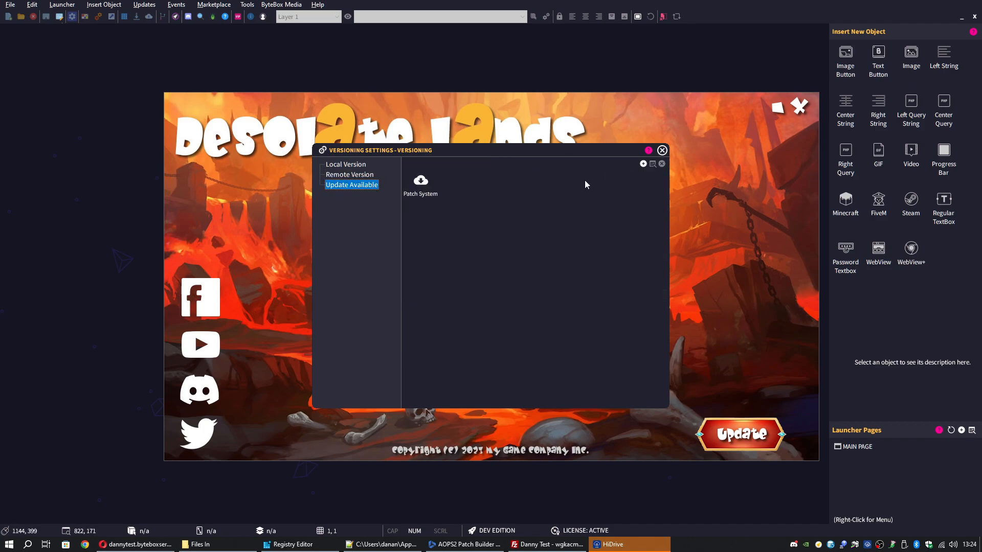
{"action": "left_click", "coordinate": [662, 151]}
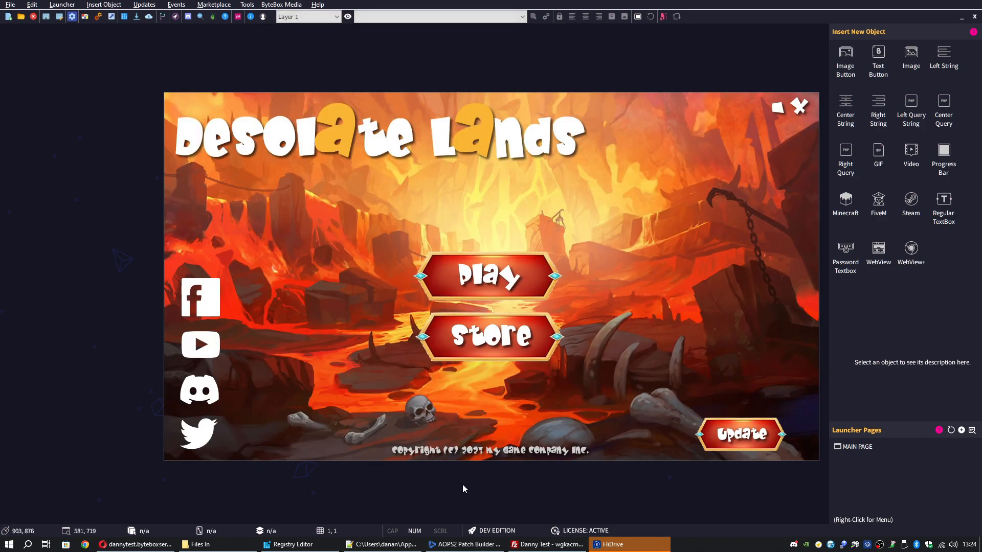
{"action": "left_click", "coordinate": [464, 544]}
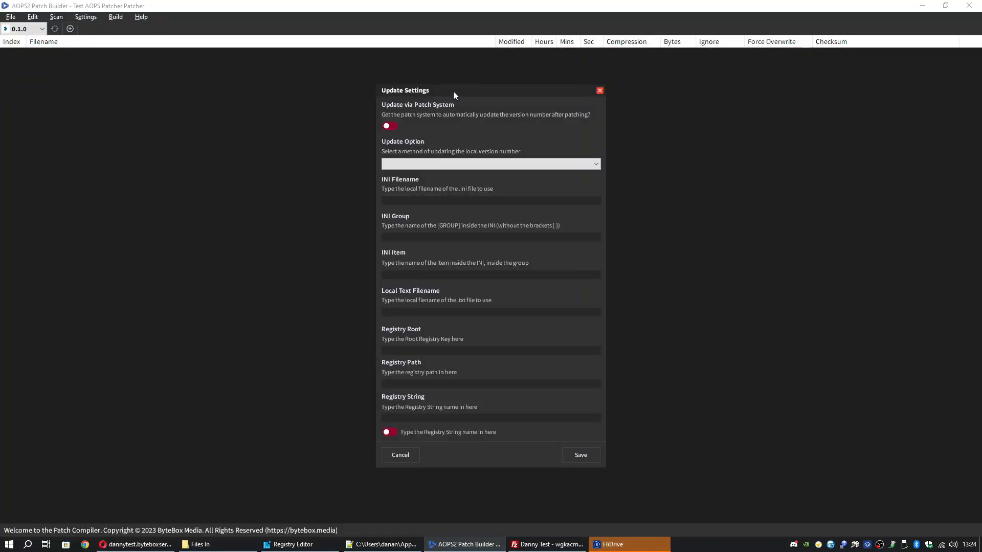
- Enable Update via Patch System using Local File with version.txt as the filename
{"action": "left_click_drag", "start_coordinate": [453, 91], "coordinate": [441, 90]}
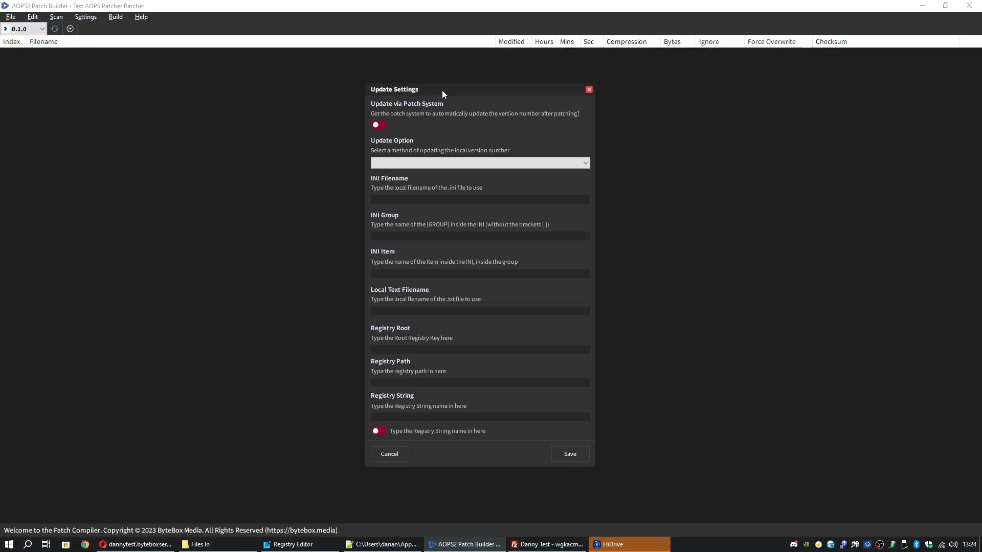
{"action": "left_click", "coordinate": [383, 127]}
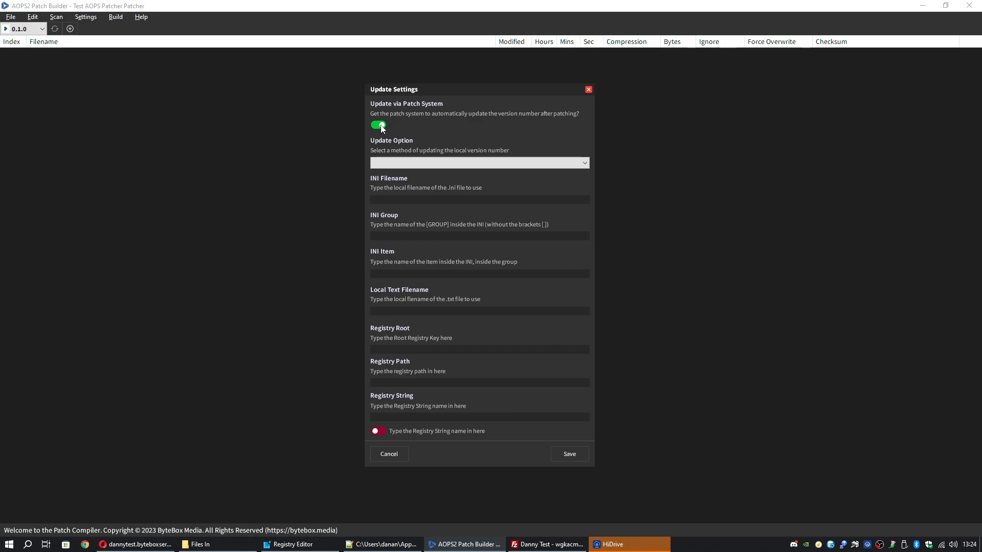
{"action": "left_click", "coordinate": [434, 163]}
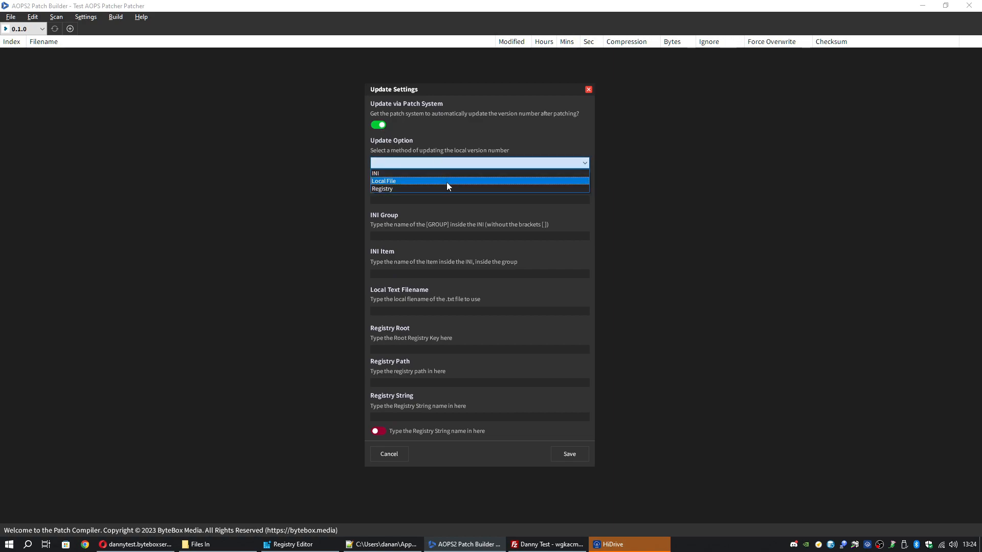
{"action": "left_click", "coordinate": [449, 181]}
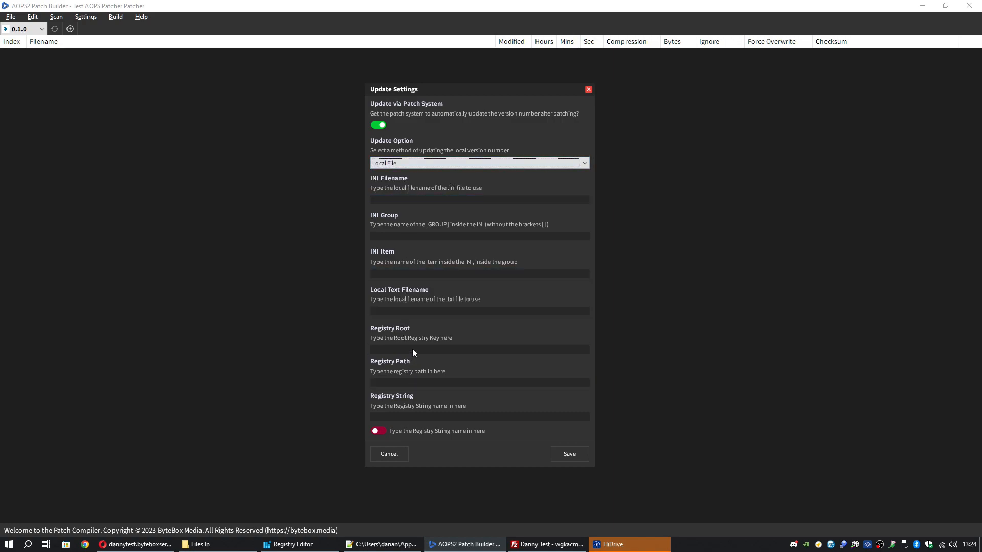
{"action": "left_click", "coordinate": [418, 310]}
{"action": "type", "text": "version.txt"}
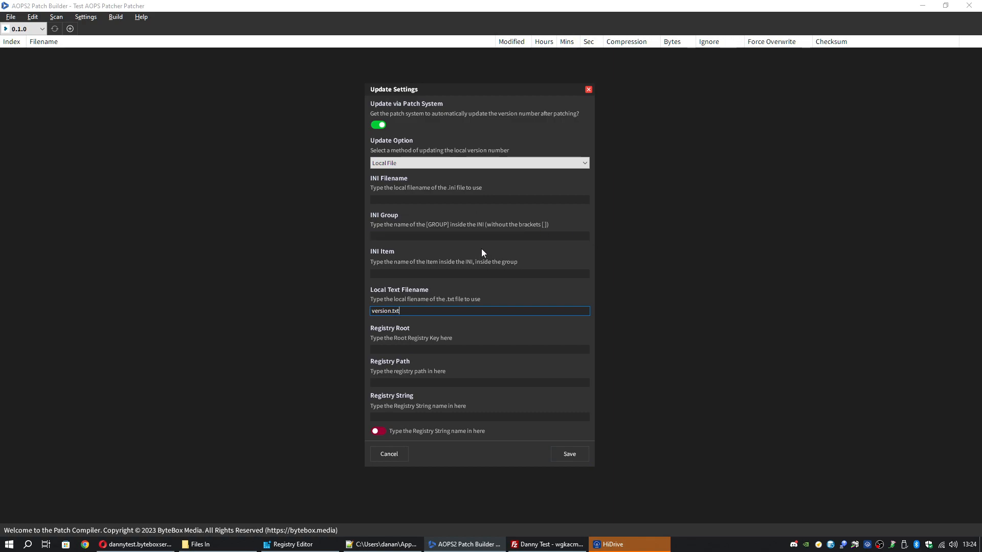
{"action": "key", "text": "ctrl+a"}
- Open version.txt from Files In, test-save it as 0.2, then restore 0.1
{"action": "left_click", "coordinate": [200, 544]}
{"action": "double_click", "coordinate": [429, 428]}
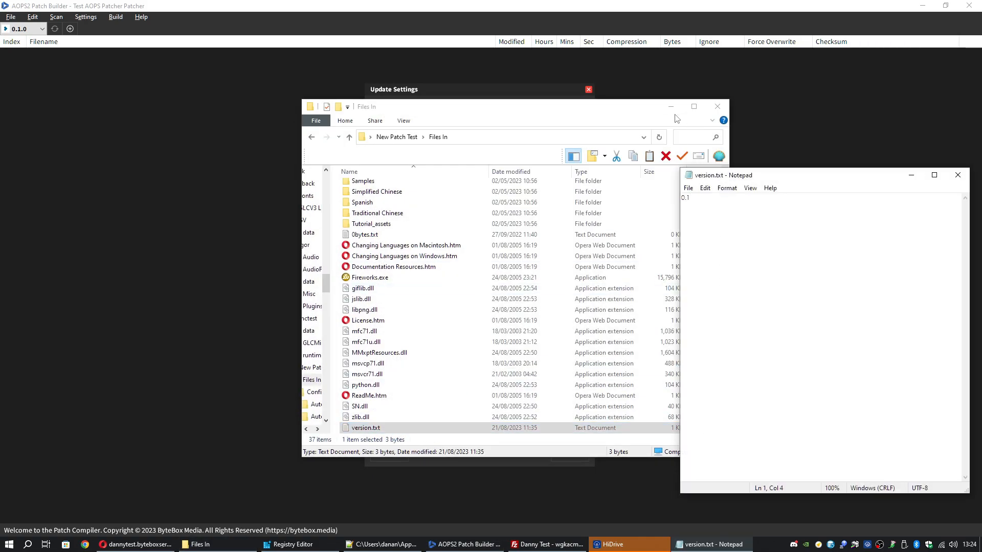
{"action": "left_click", "coordinate": [670, 107]}
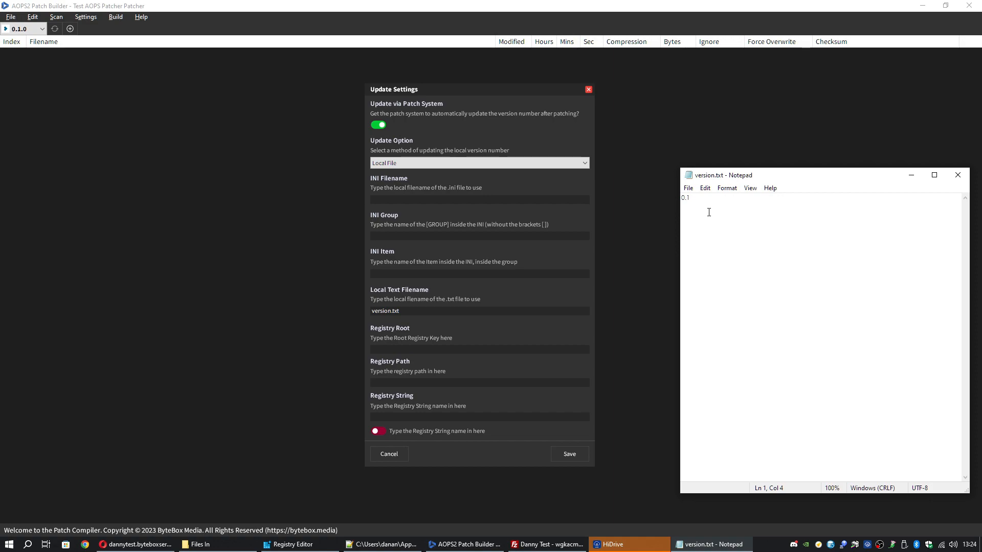
{"action": "key", "text": "BackSpace"}
{"action": "type", "text": "2"}
{"action": "key", "text": "ctrl+s"}
{"action": "key", "text": "BackSpace"}
{"action": "type", "text": "1"}
{"action": "key", "text": "ctrl+s"}
{"action": "left_click", "coordinate": [911, 175]}
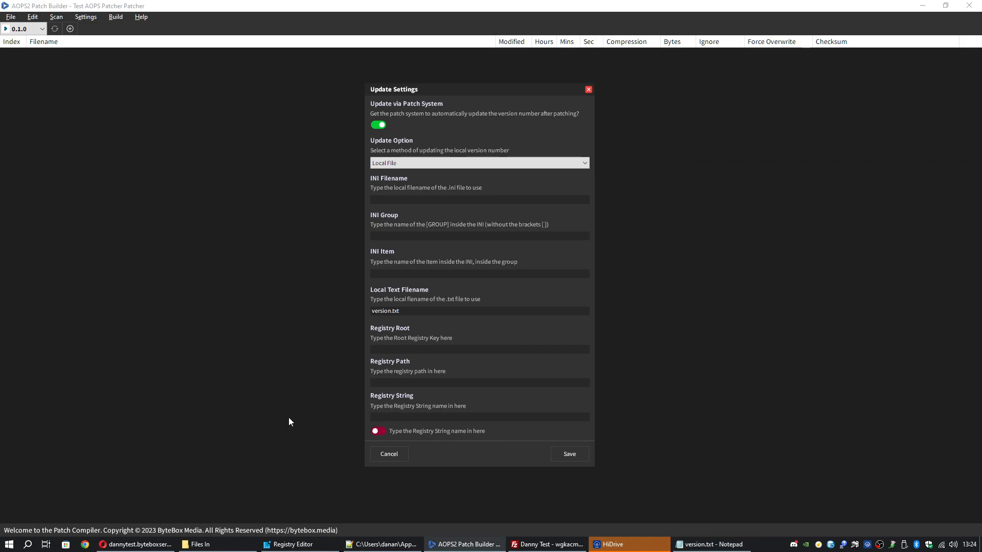
- Recheck the Files In folder, then save the update settings
{"action": "left_click", "coordinate": [240, 545]}
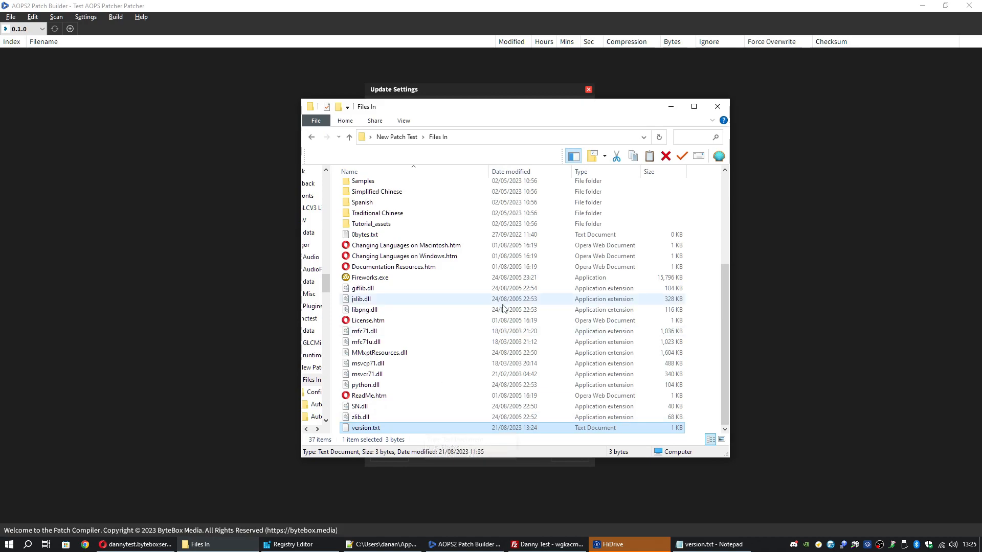
{"action": "left_click", "coordinate": [671, 106]}
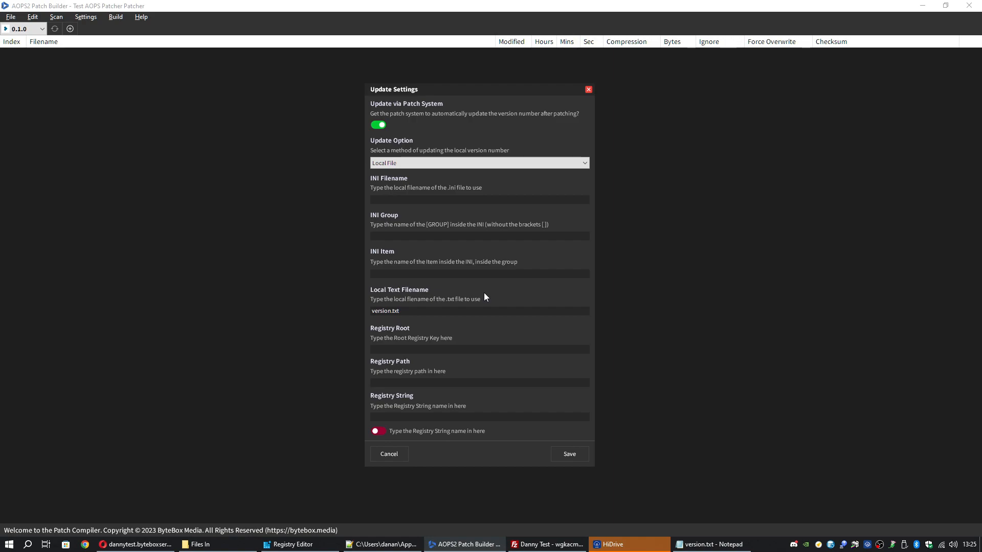
{"action": "left_click", "coordinate": [418, 383]}
{"action": "left_click", "coordinate": [576, 454]}
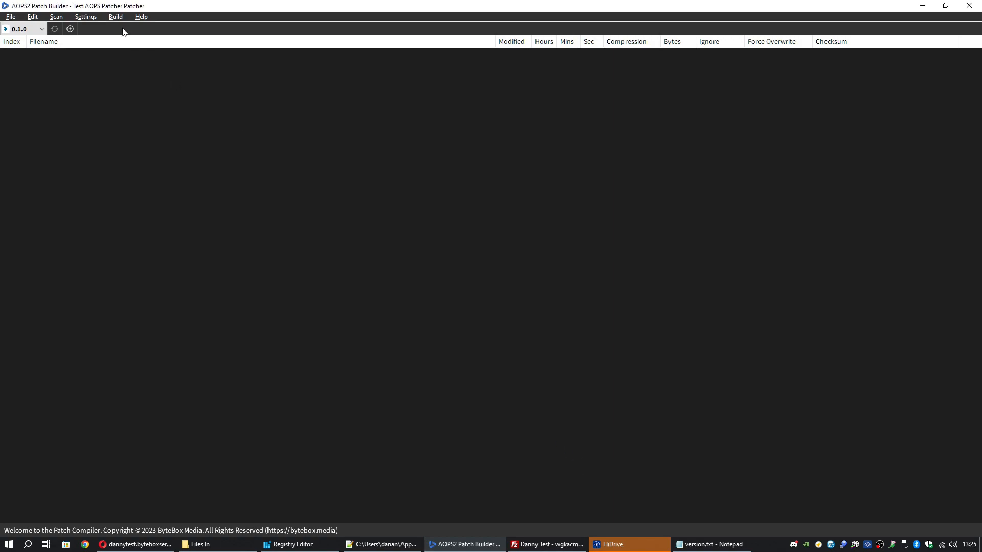
{"action": "left_click", "coordinate": [96, 18]}
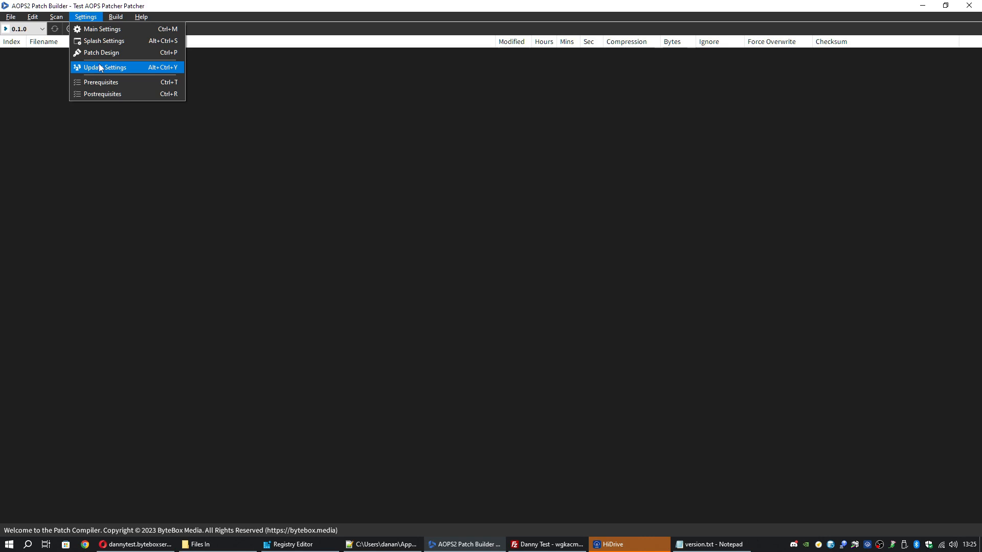
{"action": "left_click", "coordinate": [128, 86]}
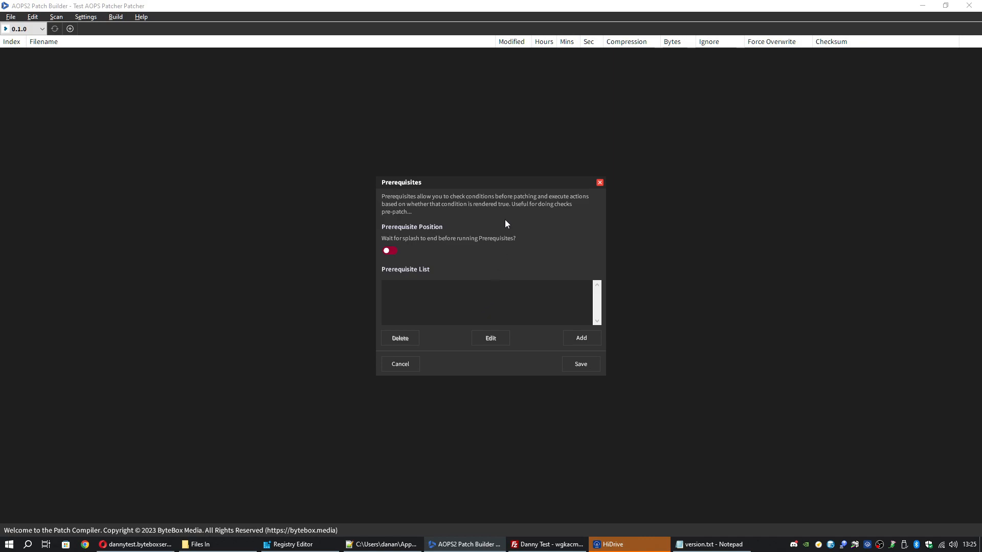
{"action": "left_click", "coordinate": [600, 183]}
{"action": "left_click", "coordinate": [84, 16]}
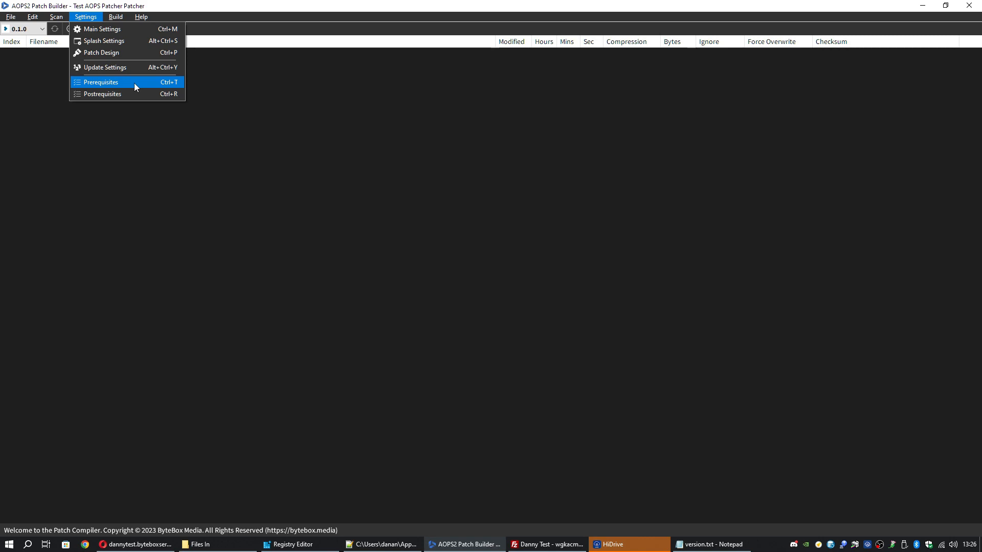
{"action": "mouse_move", "coordinate": [142, 17]}
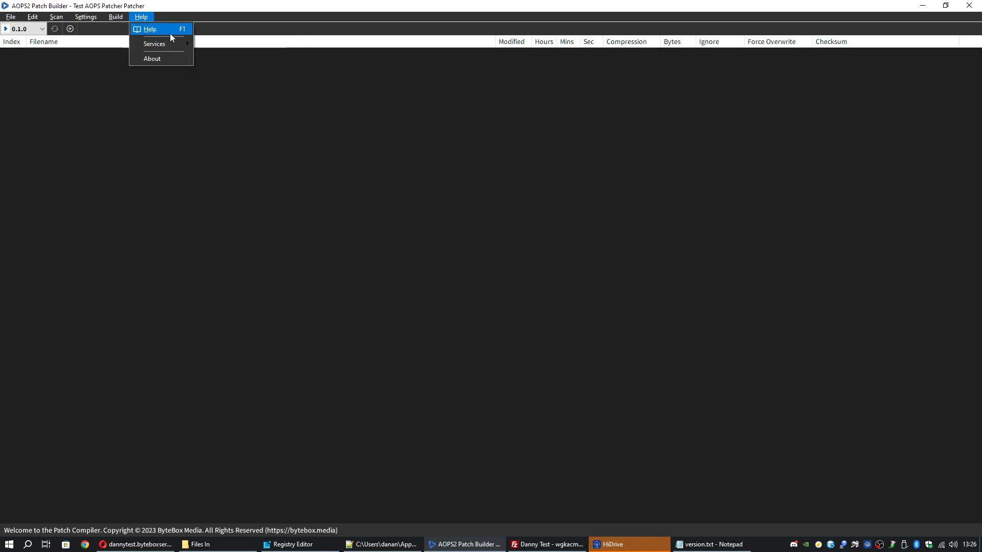
{"action": "left_click", "coordinate": [86, 18]}
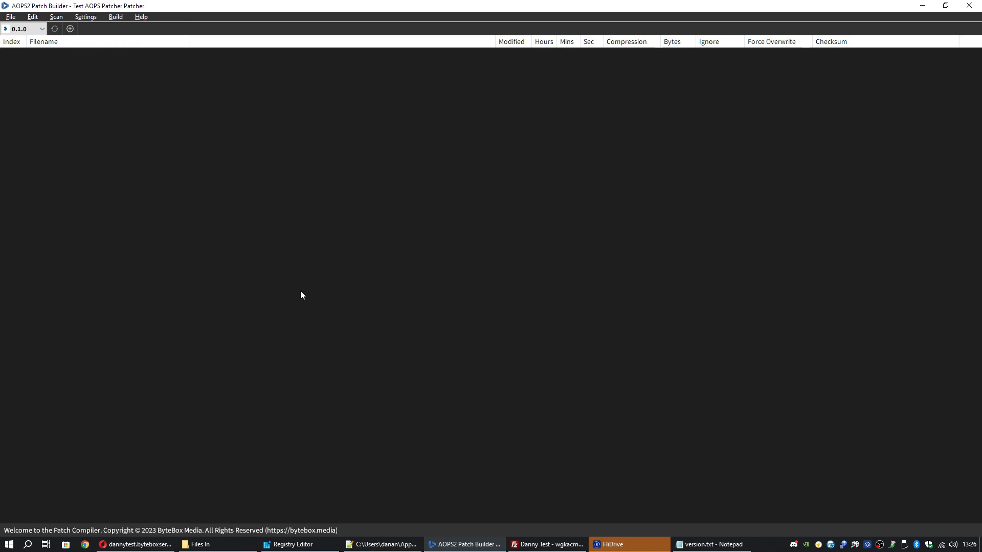
- Open Main Settings and inspect the salt file and gamefiles folder in FileZilla
{"action": "left_click", "coordinate": [86, 16]}
{"action": "left_click", "coordinate": [100, 29]}
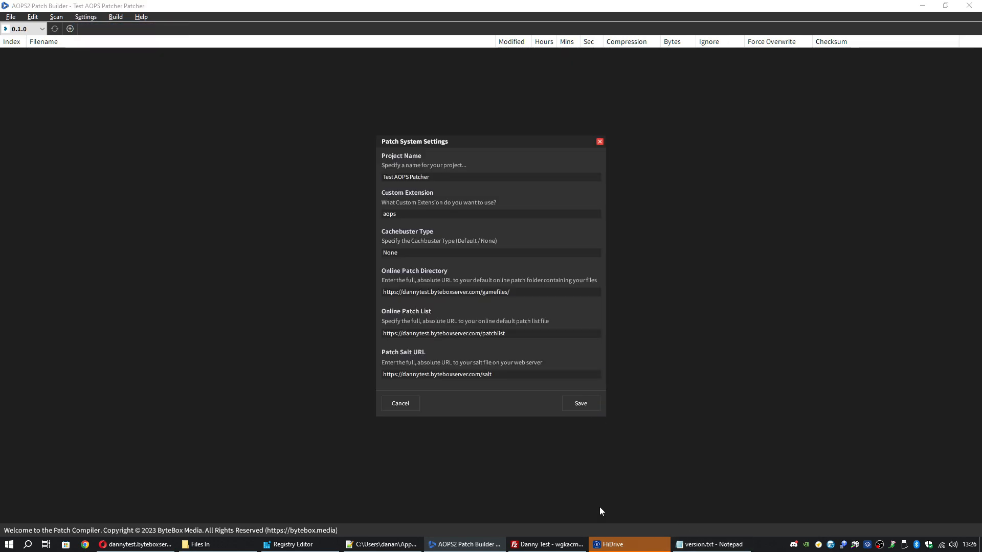
{"action": "left_click", "coordinate": [547, 544]}
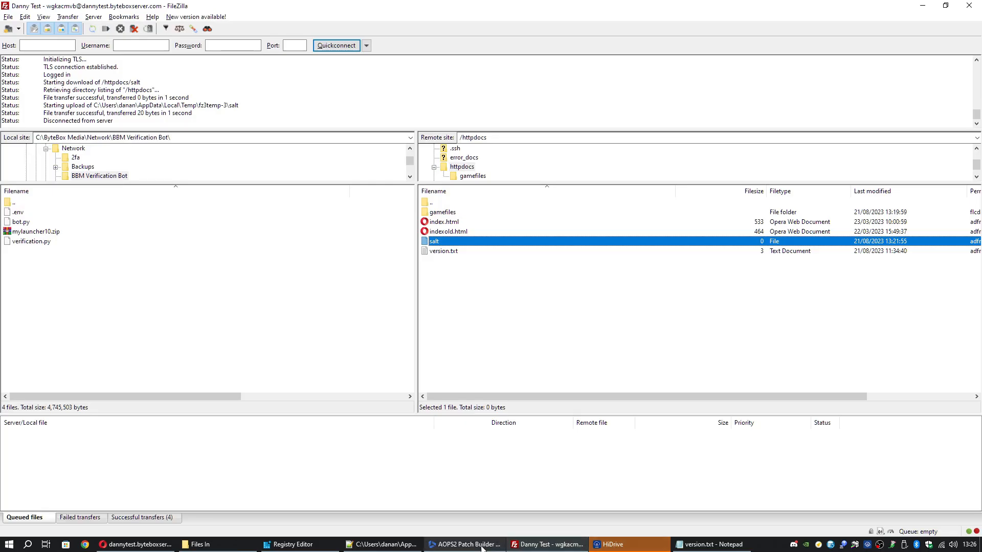
{"action": "left_click", "coordinate": [454, 244]}
{"action": "left_click", "coordinate": [454, 244]}
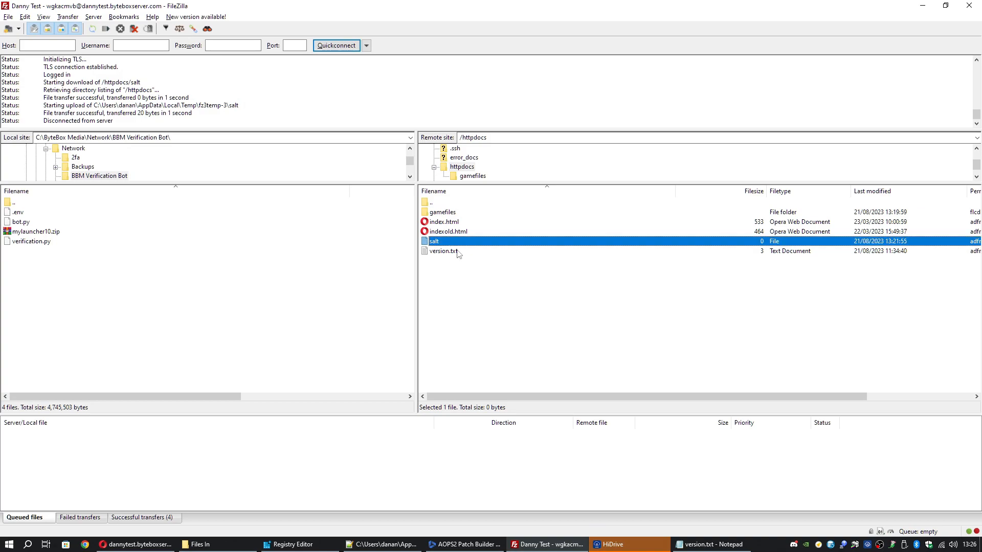
{"action": "double_click", "coordinate": [457, 212]}
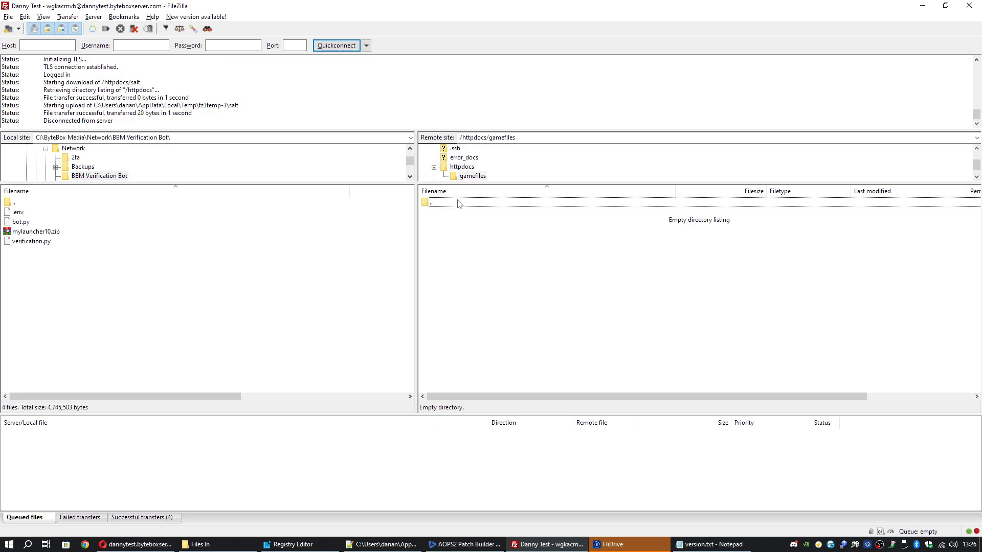
{"action": "double_click", "coordinate": [455, 202]}
{"action": "left_click", "coordinate": [455, 213]}
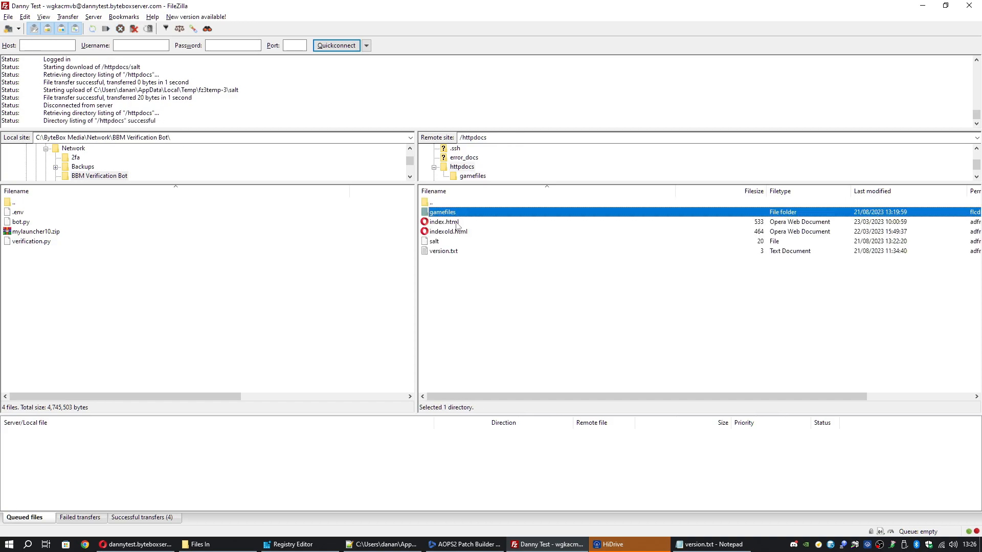
{"action": "left_click", "coordinate": [497, 545]}
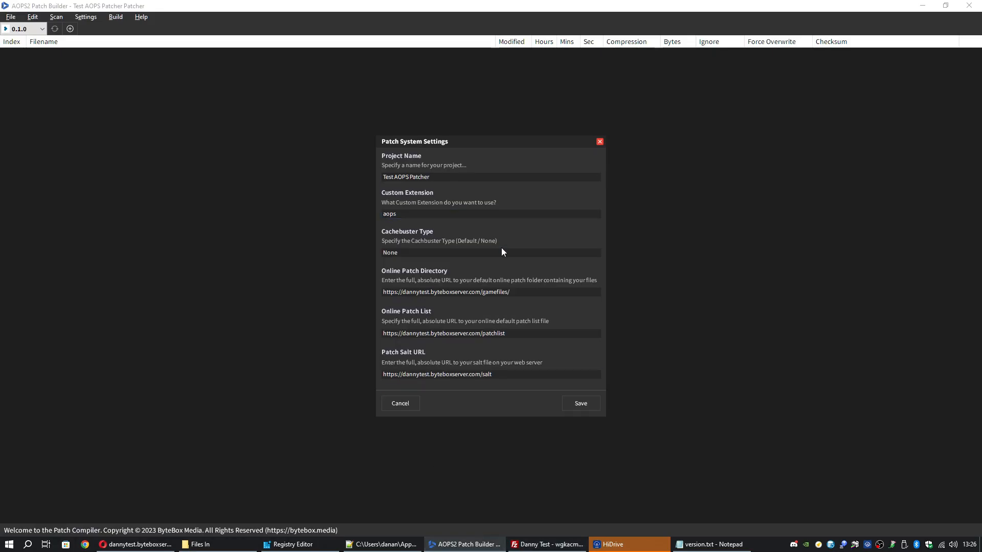
- Compare the game files directory, patch list and salt URLs against FileZilla
{"action": "left_click", "coordinate": [523, 293]}
{"action": "left_click_drag", "start_coordinate": [524, 293], "coordinate": [341, 292]}
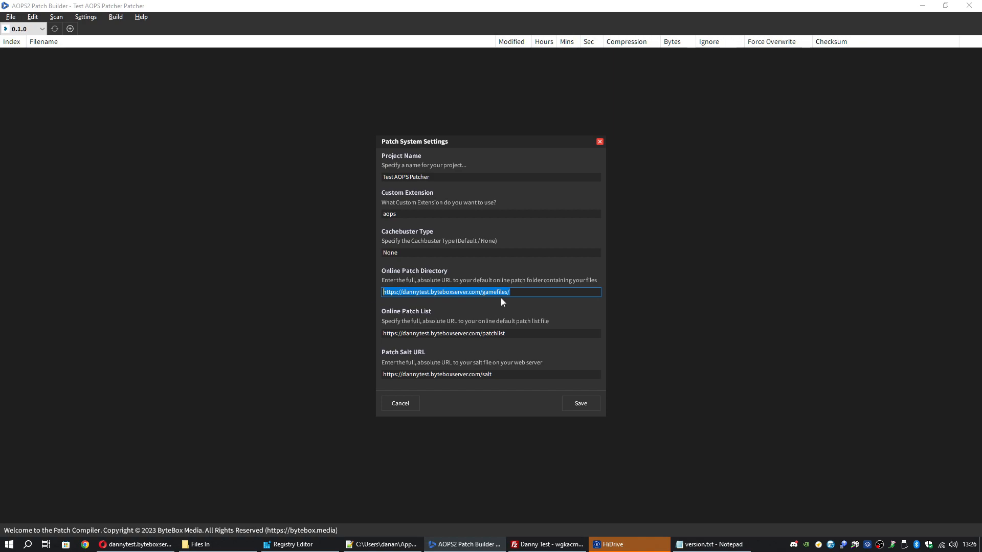
{"action": "left_click_drag", "start_coordinate": [515, 292], "coordinate": [362, 294]}
{"action": "left_click_drag", "start_coordinate": [509, 334], "coordinate": [381, 333]}
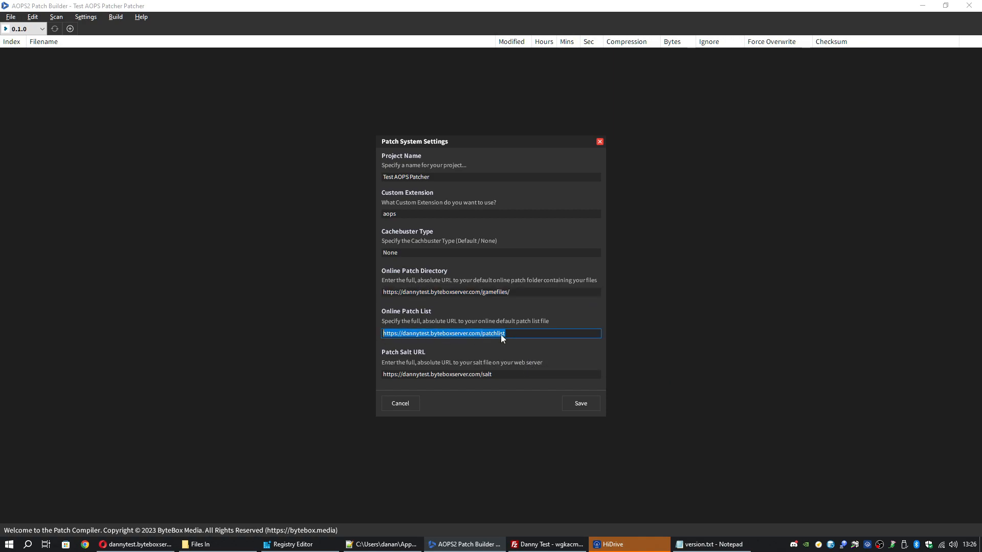
{"action": "left_click_drag", "start_coordinate": [508, 373], "coordinate": [330, 375]}
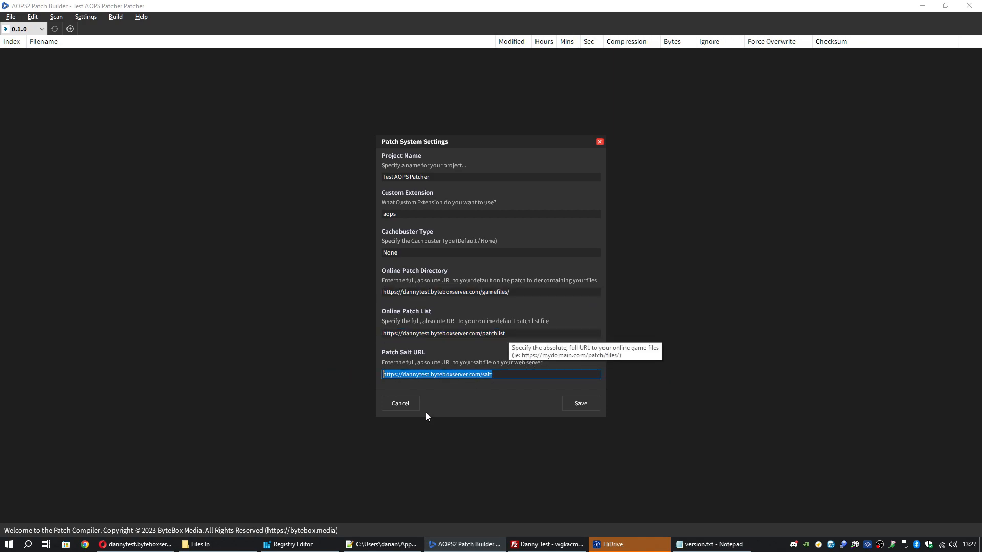
{"action": "left_click", "coordinate": [547, 544]}
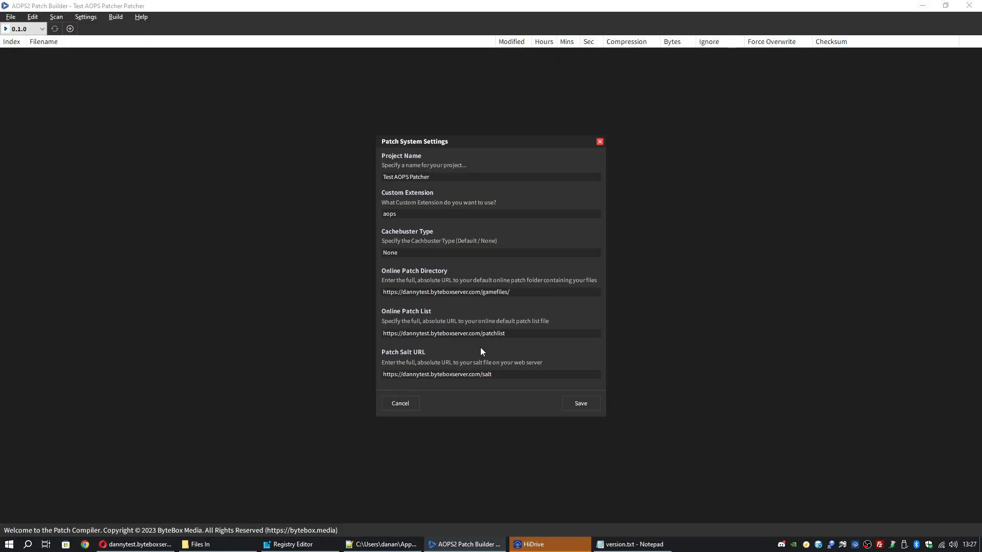
{"action": "left_click", "coordinate": [922, 6]}
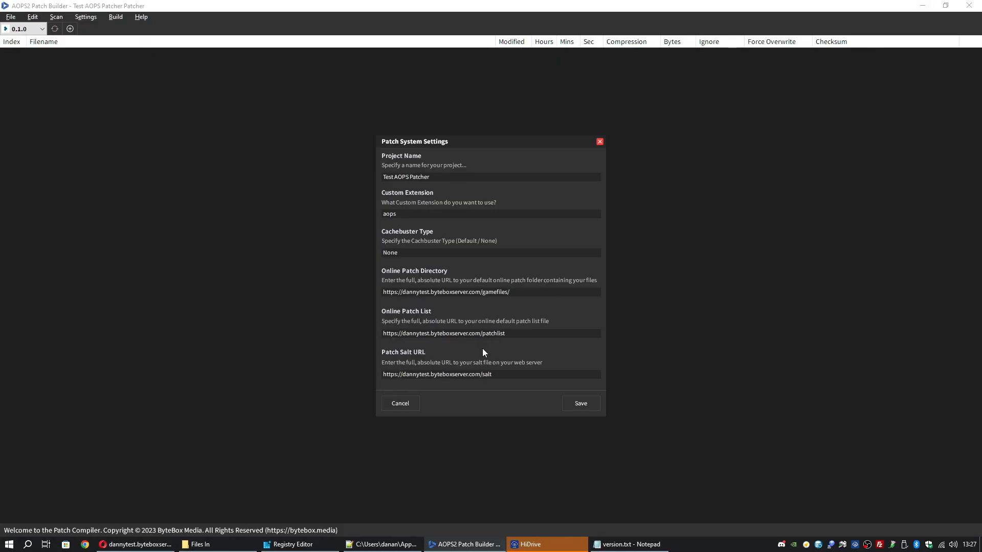
- Load the gamefiles/ address in Opera and confirm it returns 403 Forbidden
{"action": "left_click", "coordinate": [135, 544]}
{"action": "left_click", "coordinate": [229, 37]}
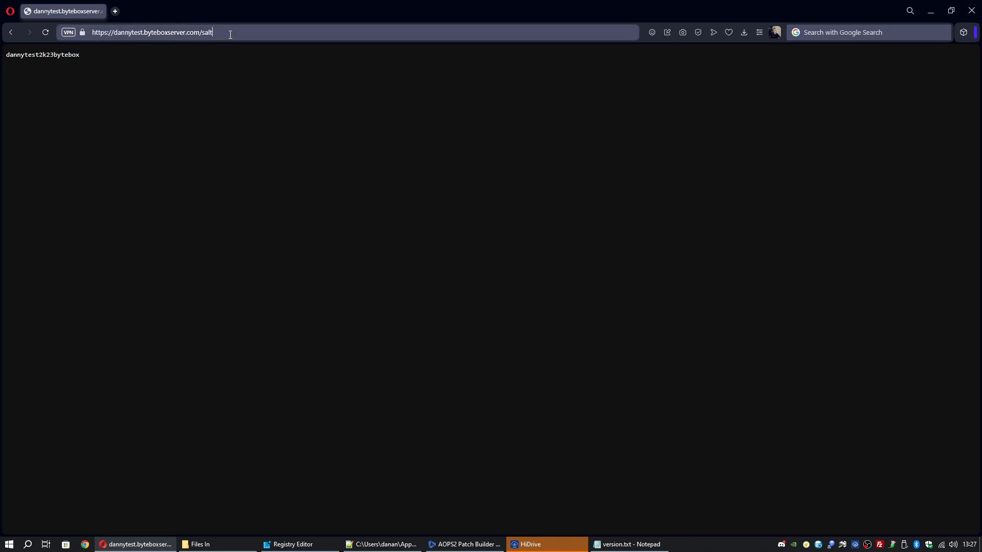
{"action": "double_click", "coordinate": [205, 34]}
{"action": "type", "text": "gamefiles/"}
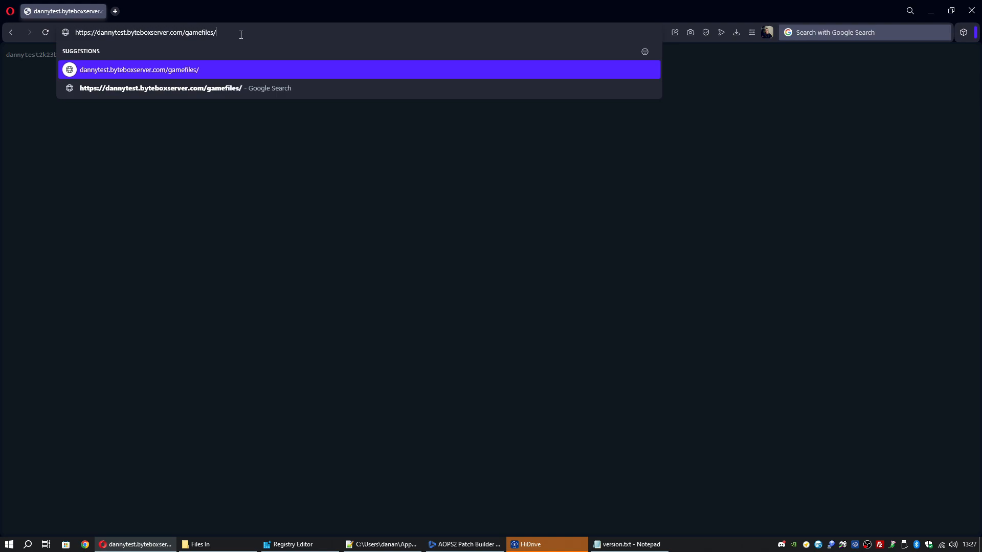
{"action": "key", "text": "Return"}
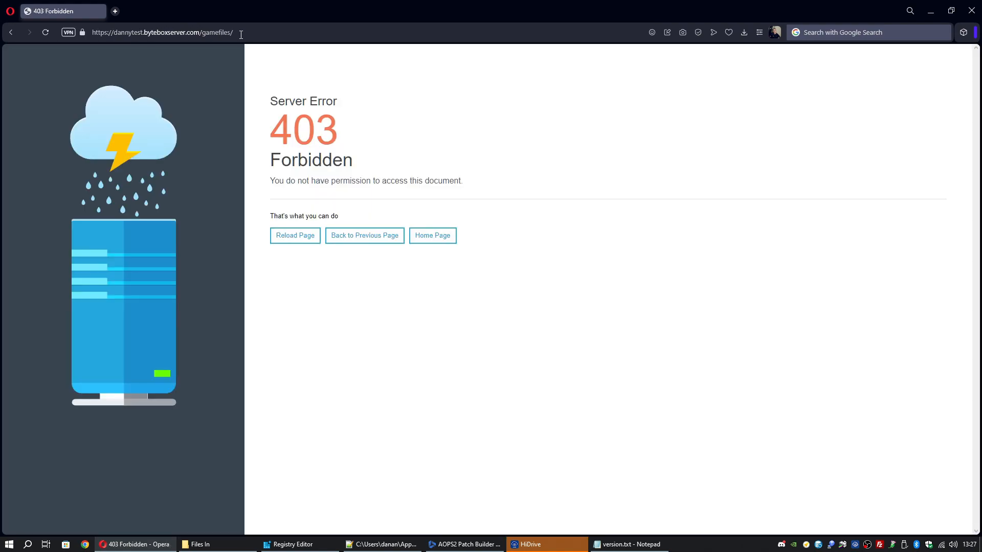
{"action": "left_click_drag", "start_coordinate": [304, 111], "coordinate": [529, 184]}
{"action": "left_click", "coordinate": [530, 184]}
- Return to the salt page, then save the main patch system settings
{"action": "left_click", "coordinate": [234, 34]}
{"action": "left_click", "coordinate": [413, 174]}
{"action": "left_click", "coordinate": [13, 33]}
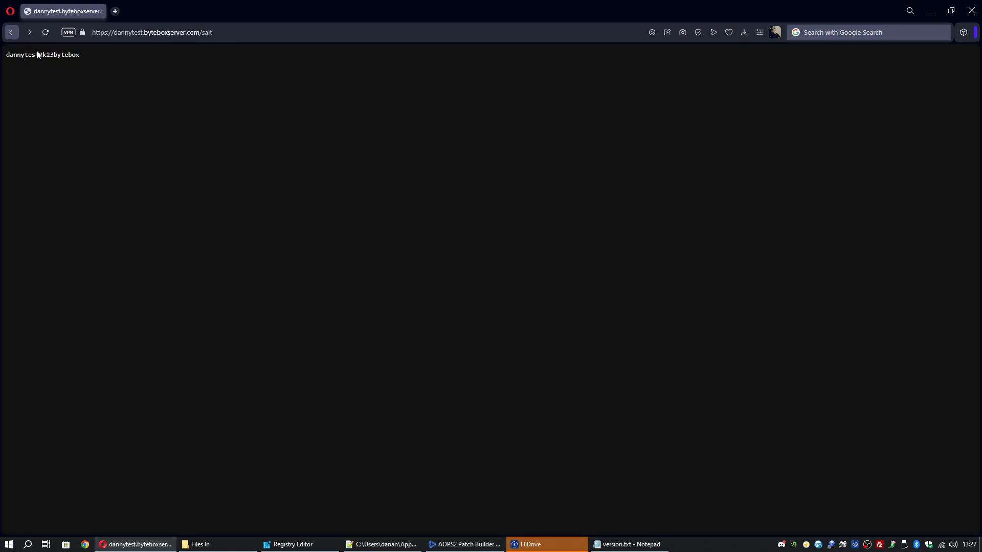
{"action": "left_click", "coordinate": [463, 544]}
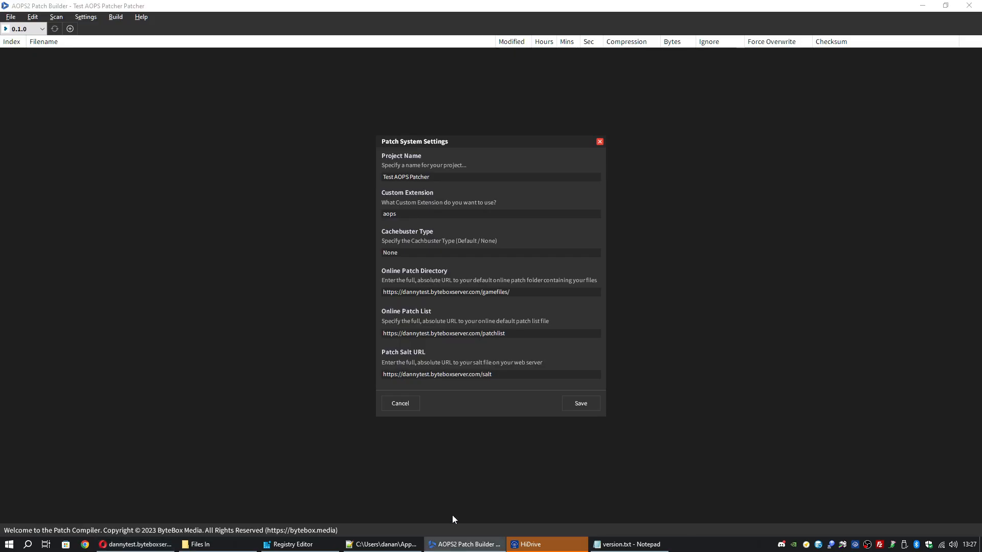
{"action": "left_click", "coordinate": [583, 405]}
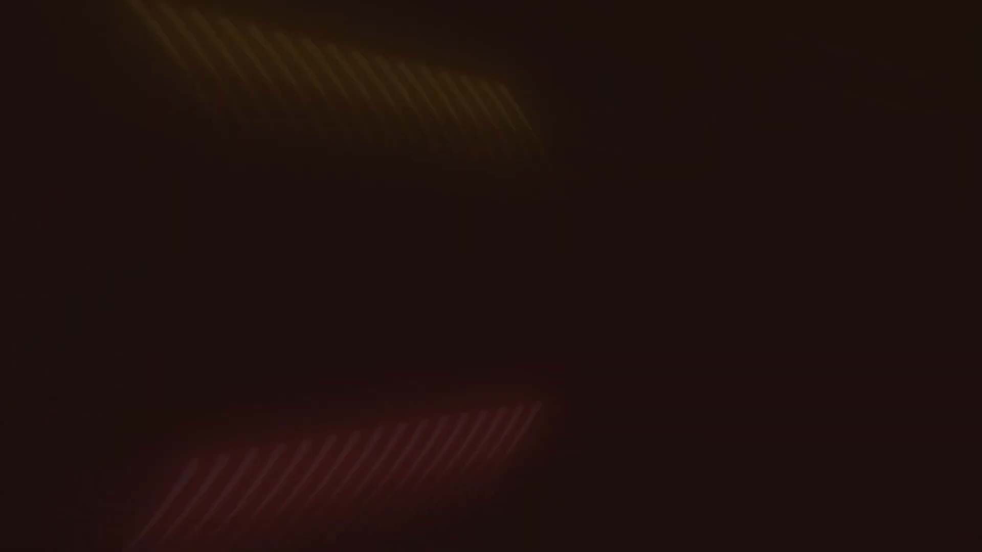